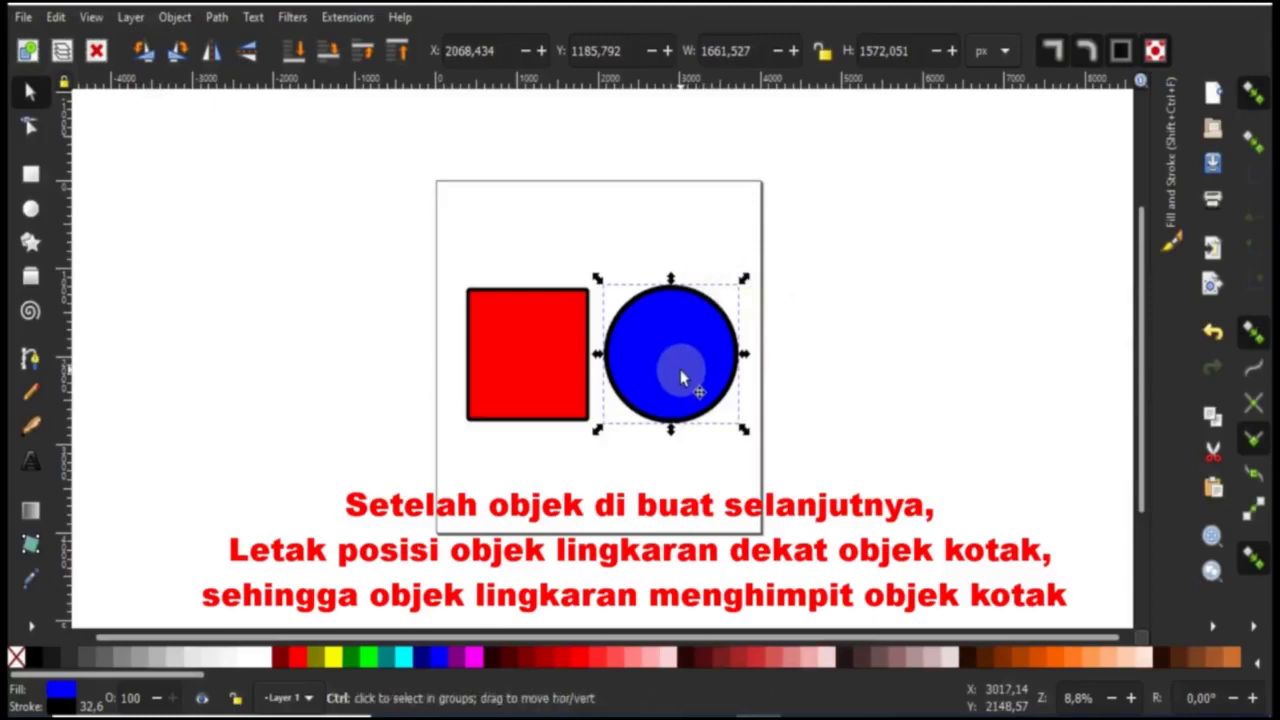
# Move the blue circle over the right part of the red square and shift both shapes together to the page's centre
pyautogui.moveTo(681, 377); pyautogui.dragTo(600, 383)
pyautogui.press('e')
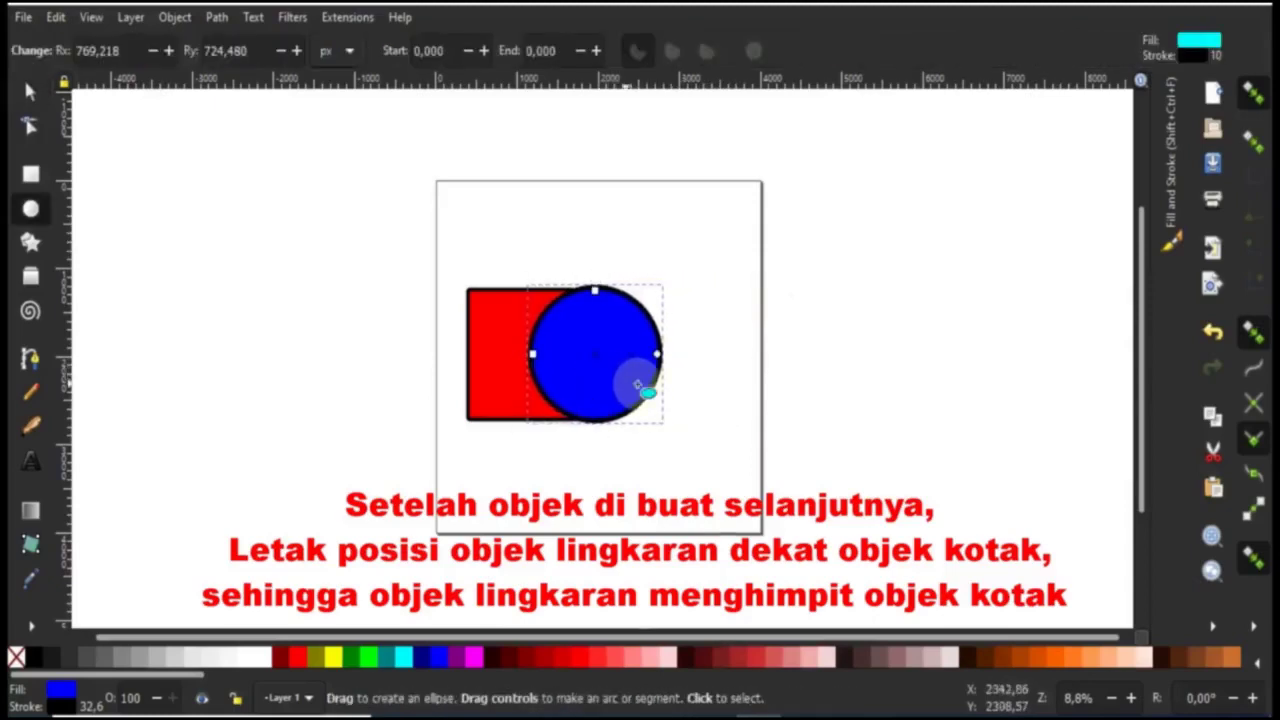
pyautogui.click(30, 91)
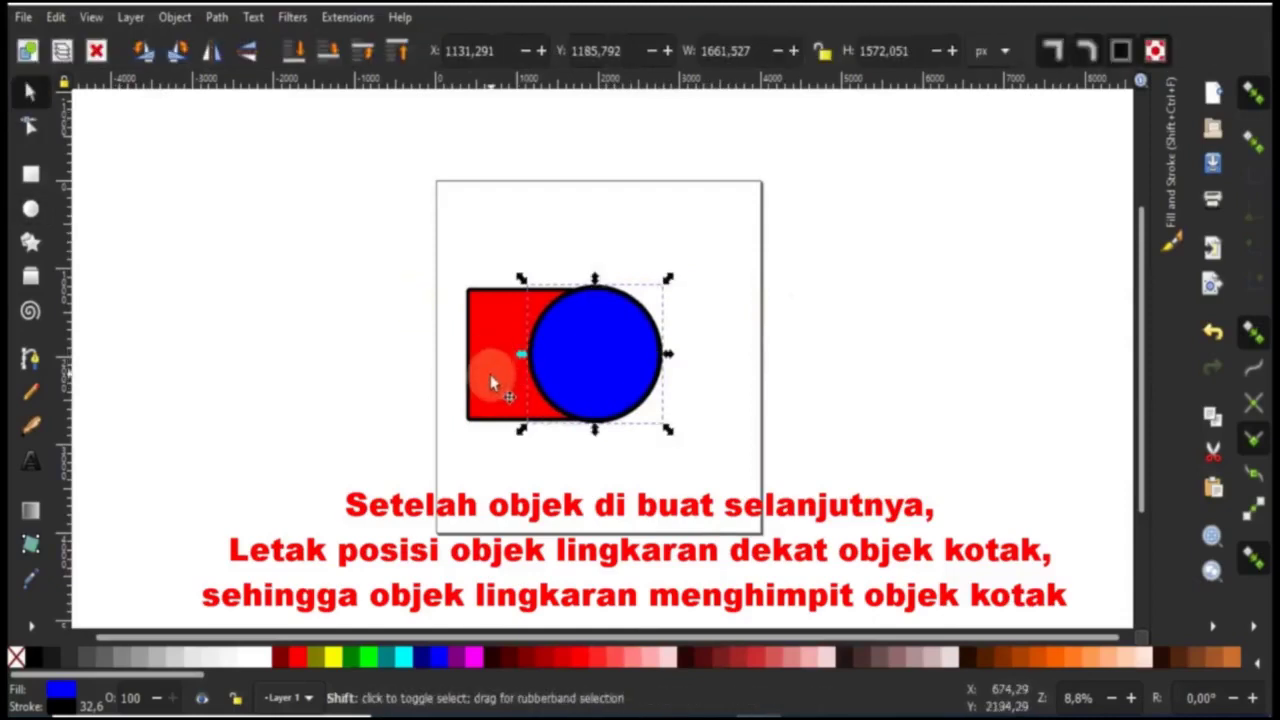
pyautogui.keyDown('shift'); pyautogui.click(520, 381); pyautogui.keyUp('shift')
pyautogui.moveTo(563, 381); pyautogui.dragTo(610, 388)
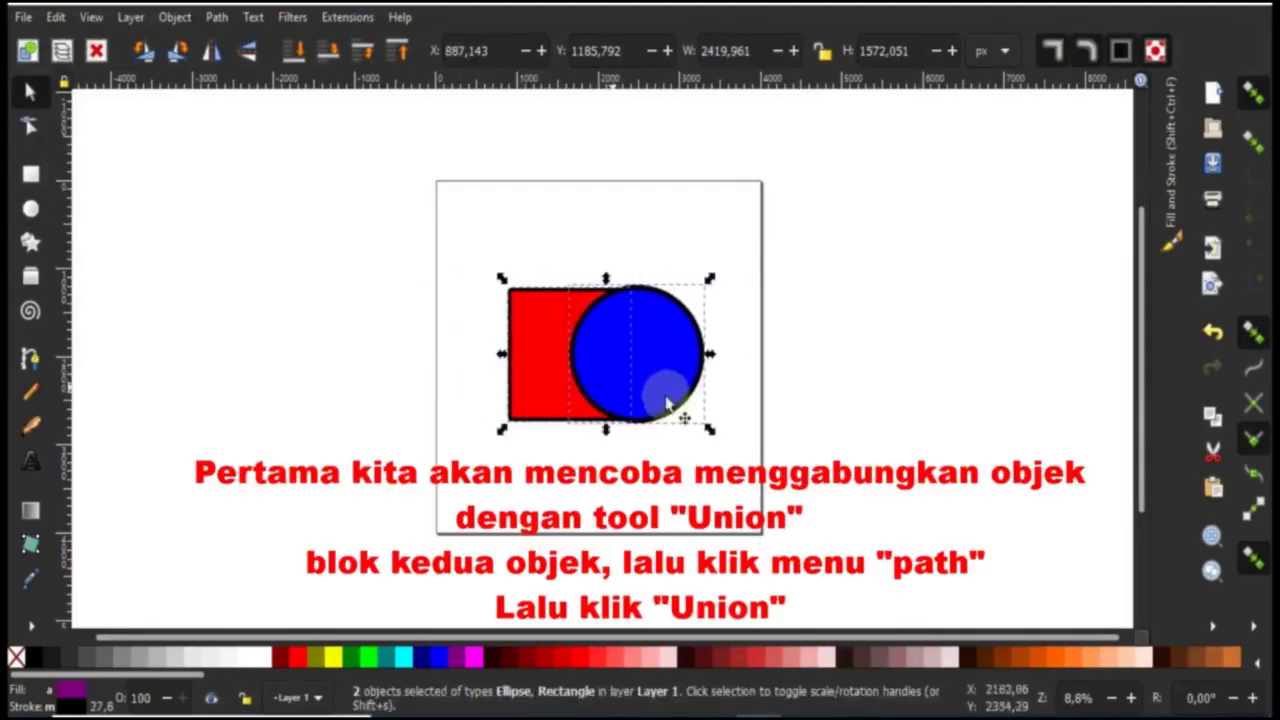
# Merge the red square and the blue circle into one shape with the Union operation
pyautogui.click(800, 382)
pyautogui.moveTo(447, 244); pyautogui.dragTo(770, 490)
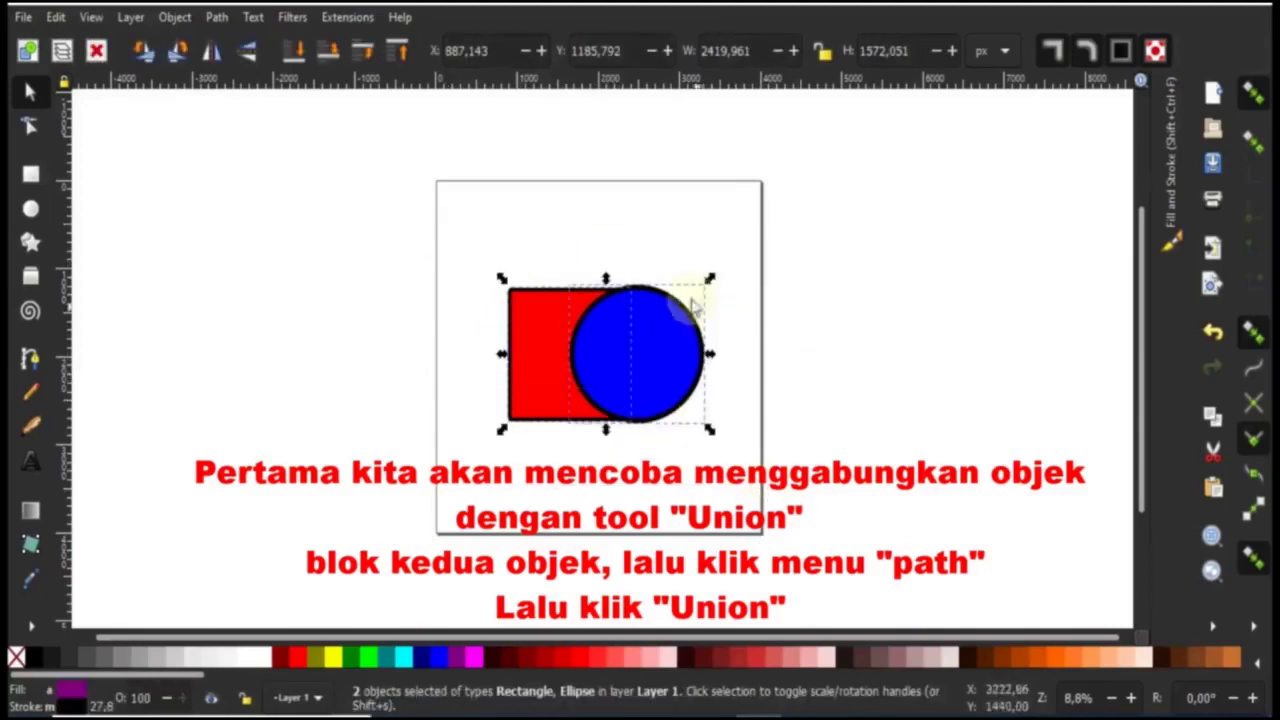
pyautogui.click(208, 25)
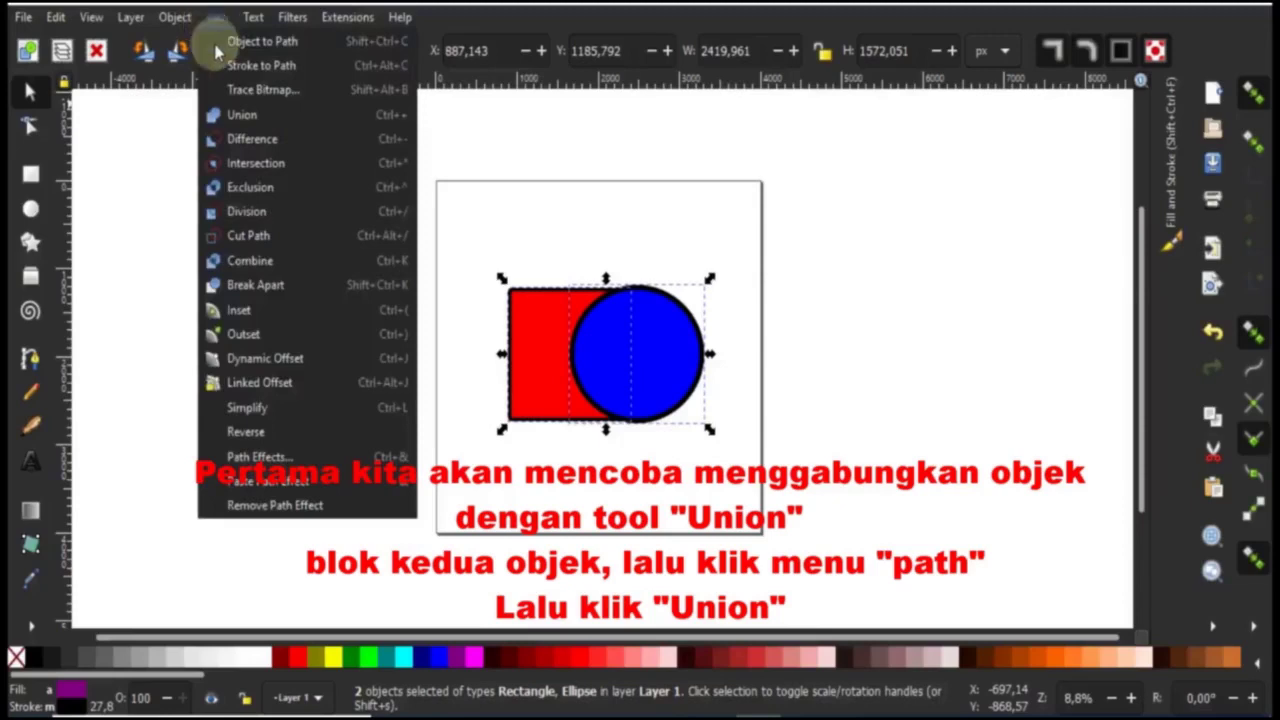
pyautogui.click(281, 120)
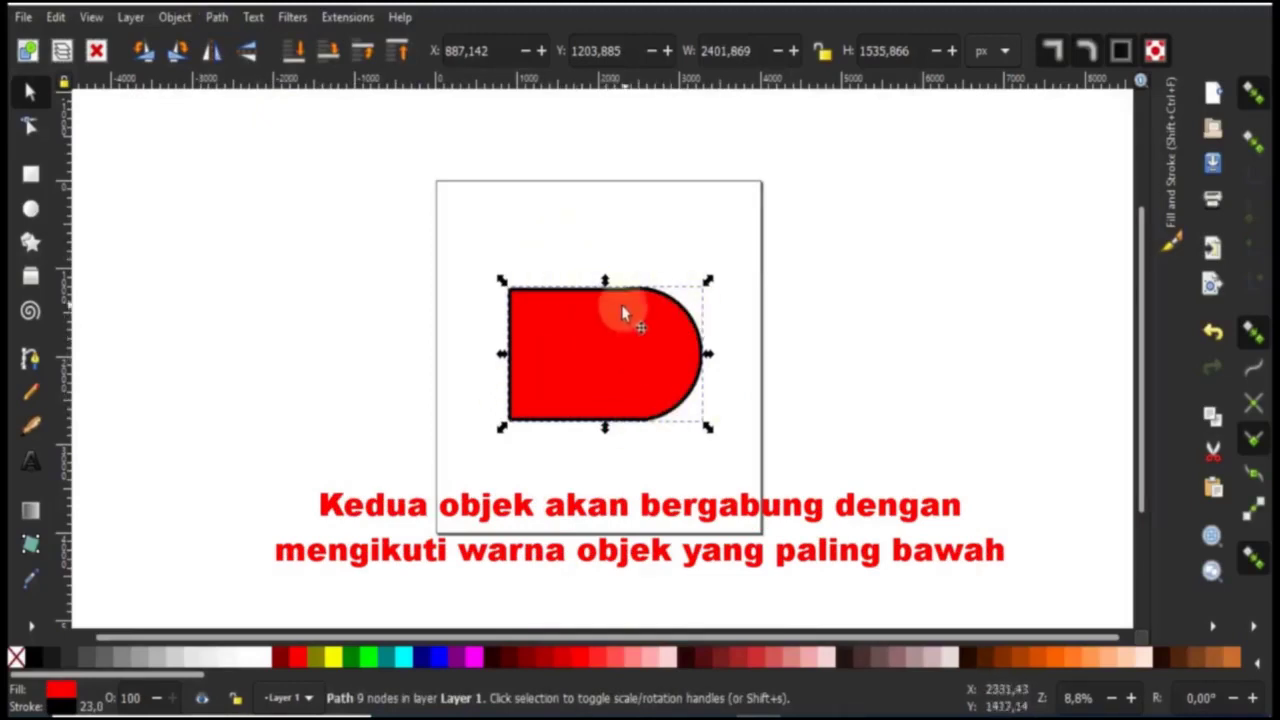
# Undo the Union of the square and circle, redoing and undoing it twice to compare both states
pyautogui.click(660, 247)
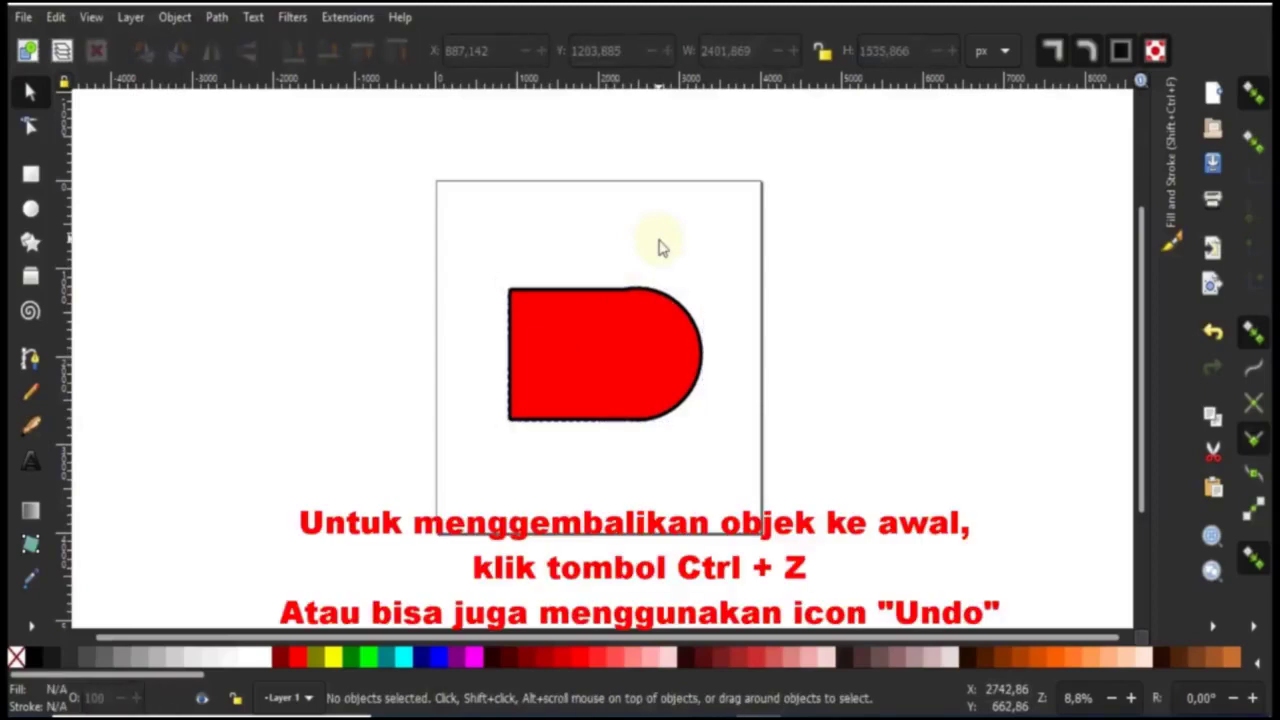
pyautogui.press('ctrl')
pyautogui.hotkey('ctrl', 'z')
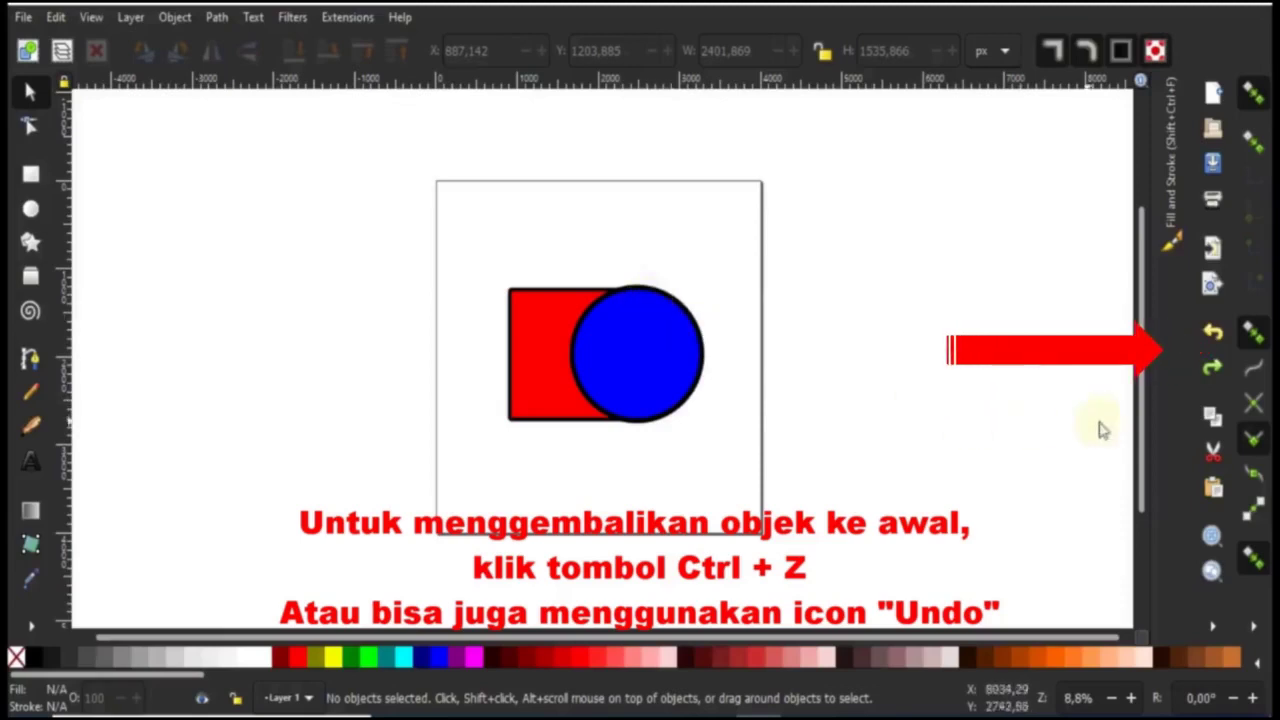
pyautogui.click(1213, 367)
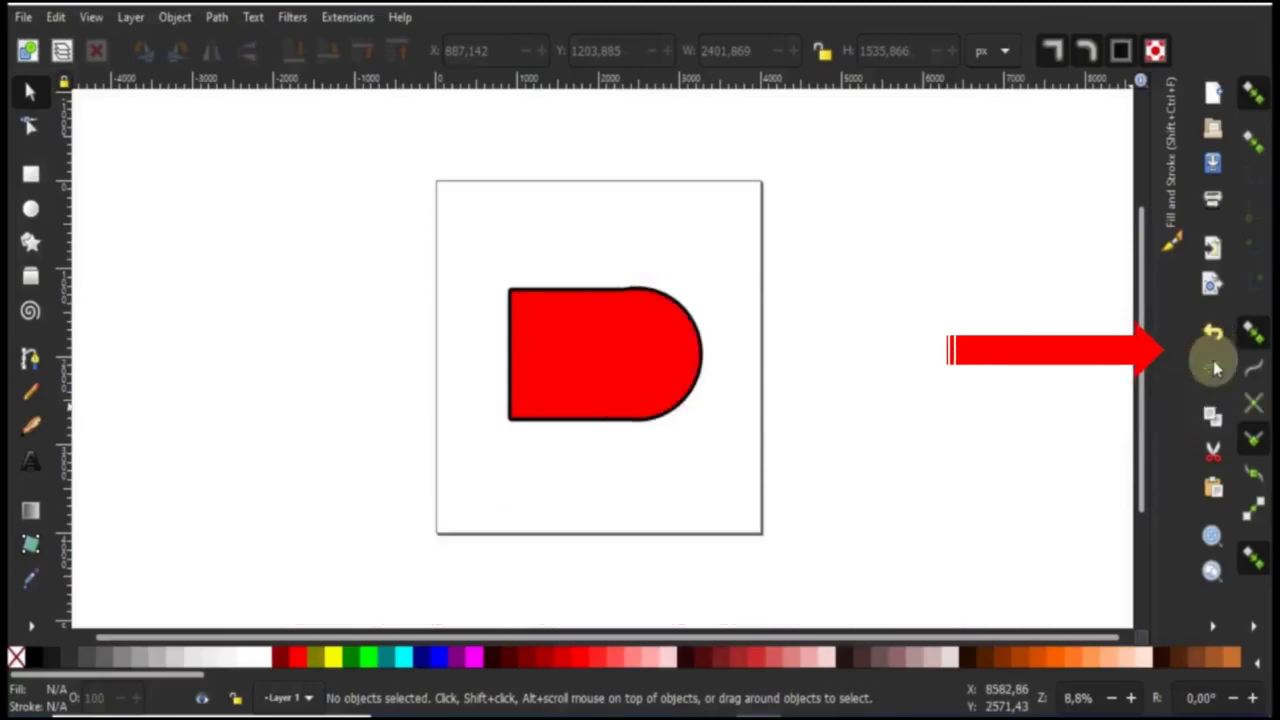
pyautogui.click(1213, 338)
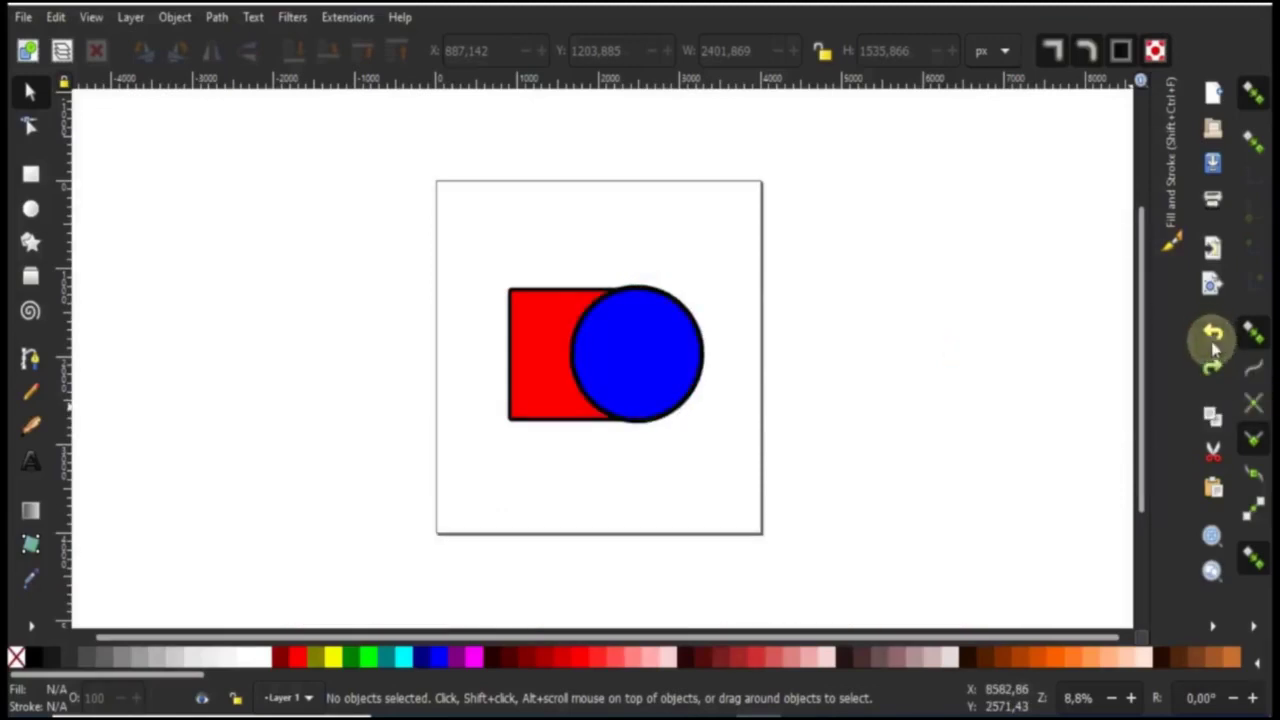
pyautogui.click(1212, 370)
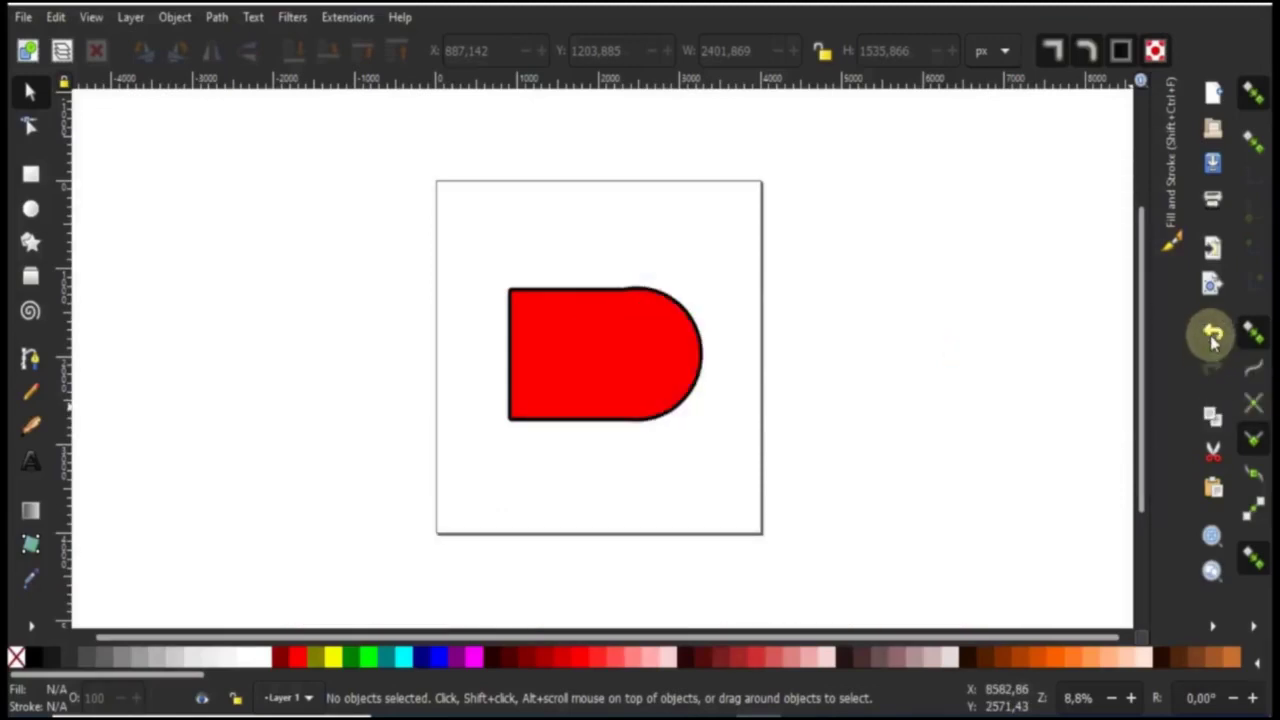
pyautogui.click(1213, 338)
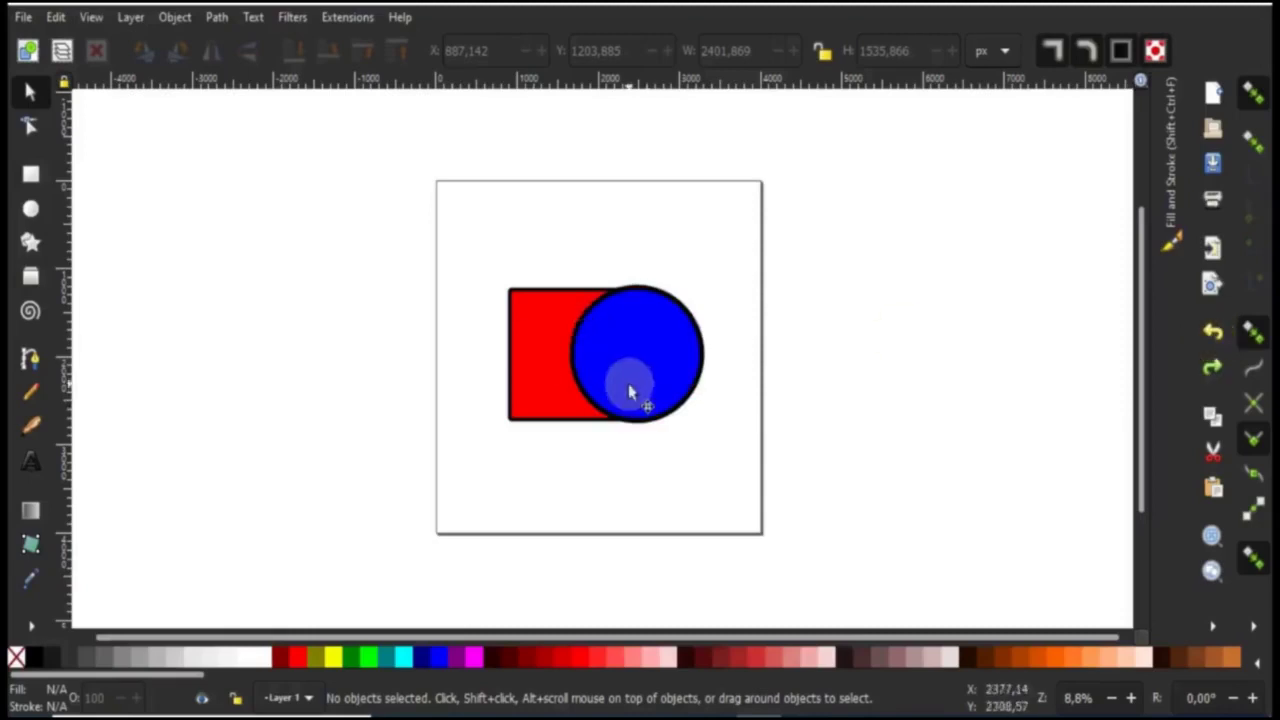
# Join the red square and the blue circle into a single path with the Combine operation
pyautogui.moveTo(450, 257); pyautogui.dragTo(790, 492)
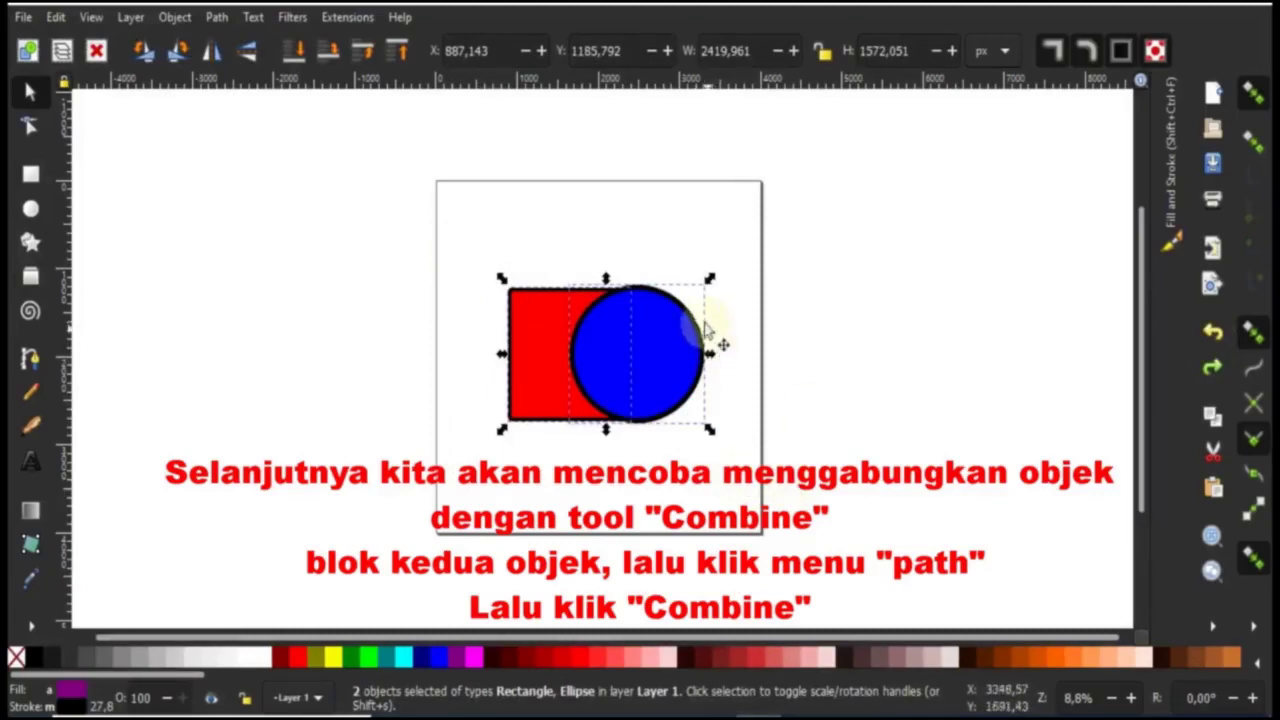
pyautogui.click(218, 17)
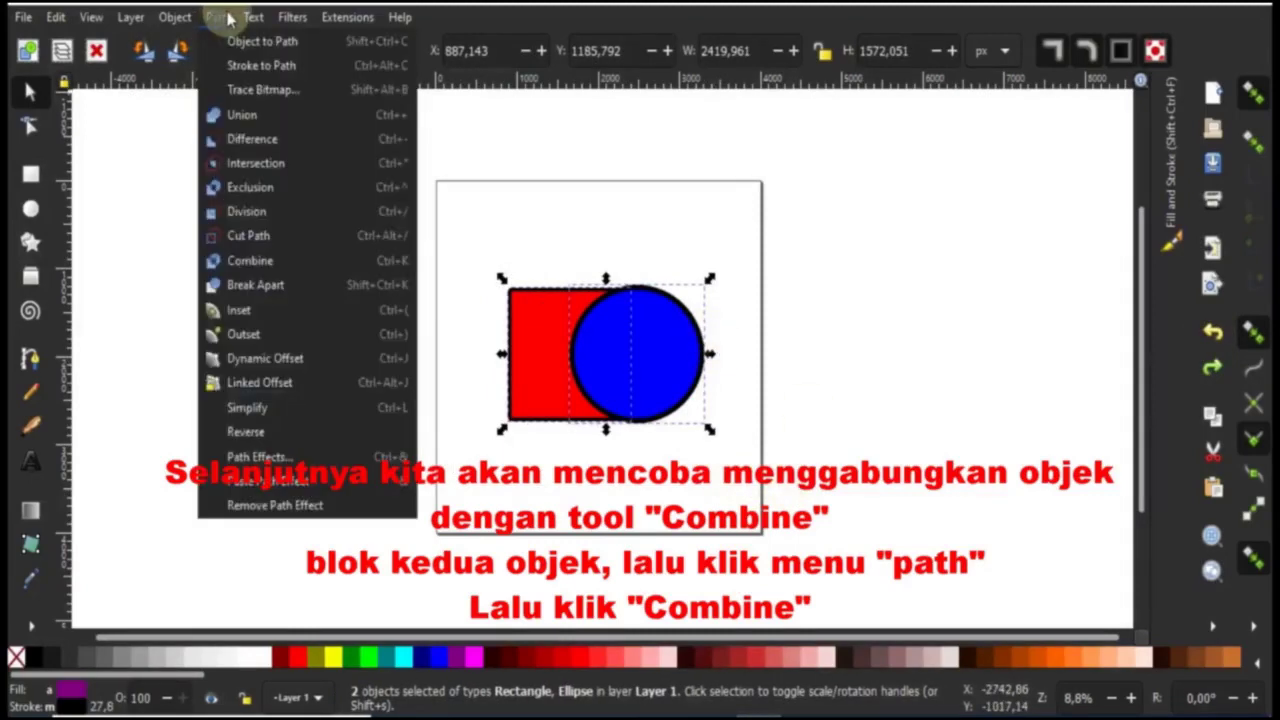
pyautogui.click(250, 265)
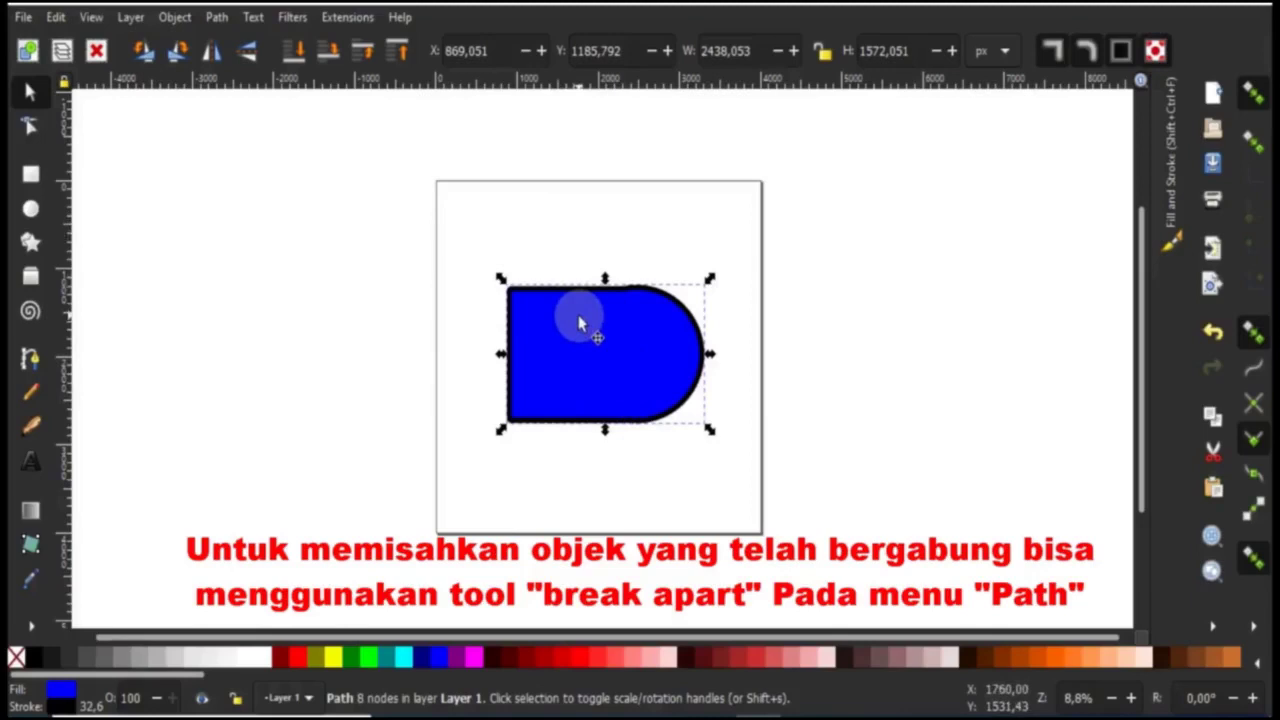
# Split the combined path with Break Apart and move the circle to the right, clear of the square
pyautogui.click(216, 18)
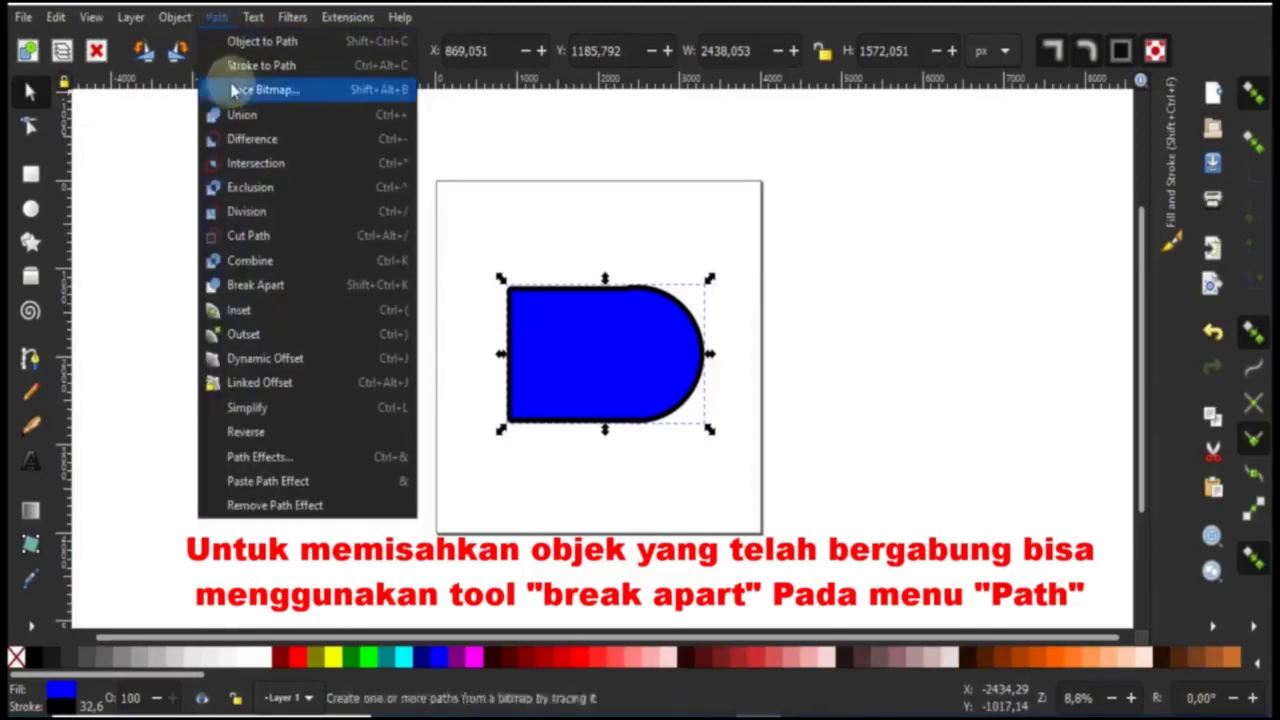
pyautogui.click(271, 288)
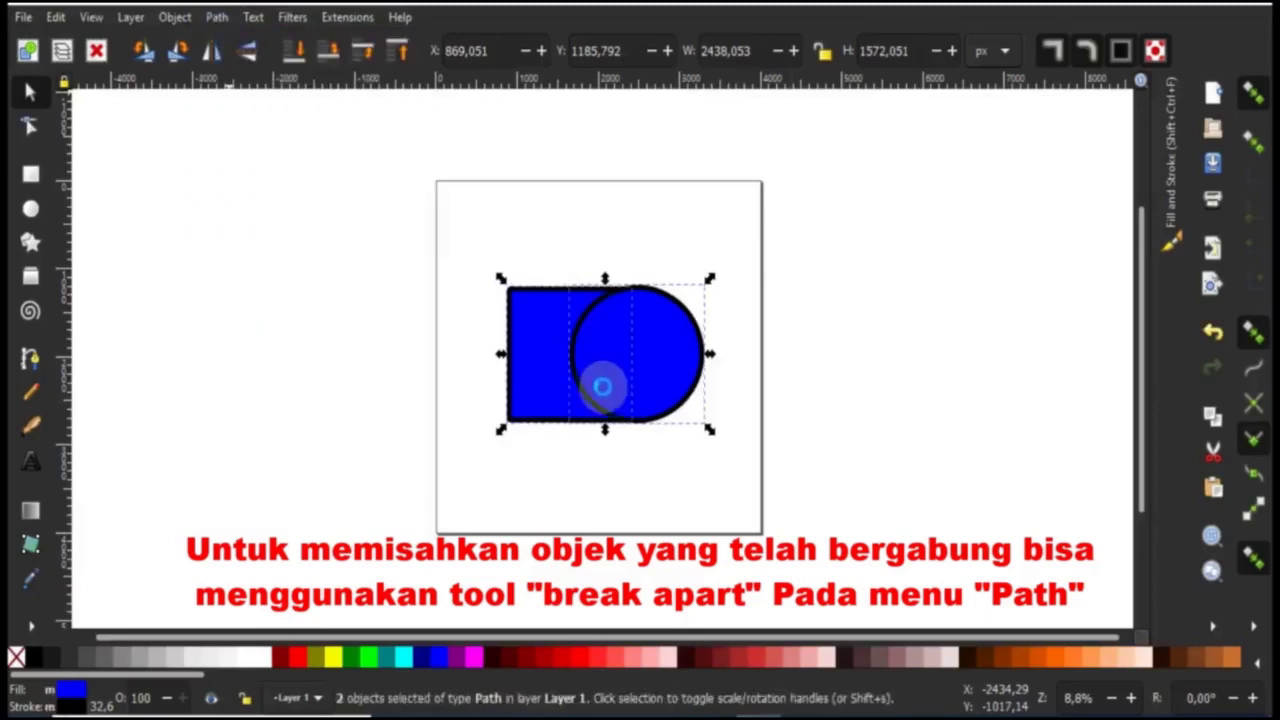
pyautogui.click(645, 265)
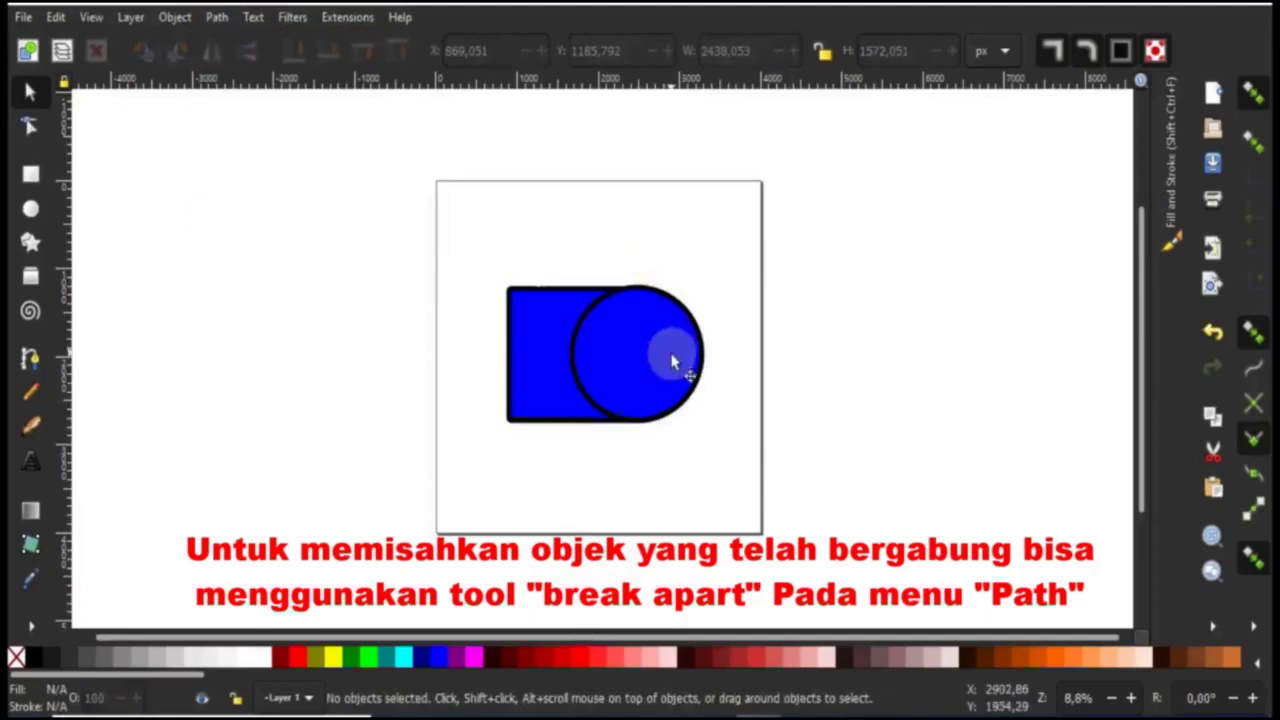
pyautogui.click(669, 363)
pyautogui.moveTo(669, 363); pyautogui.dragTo(757, 360)
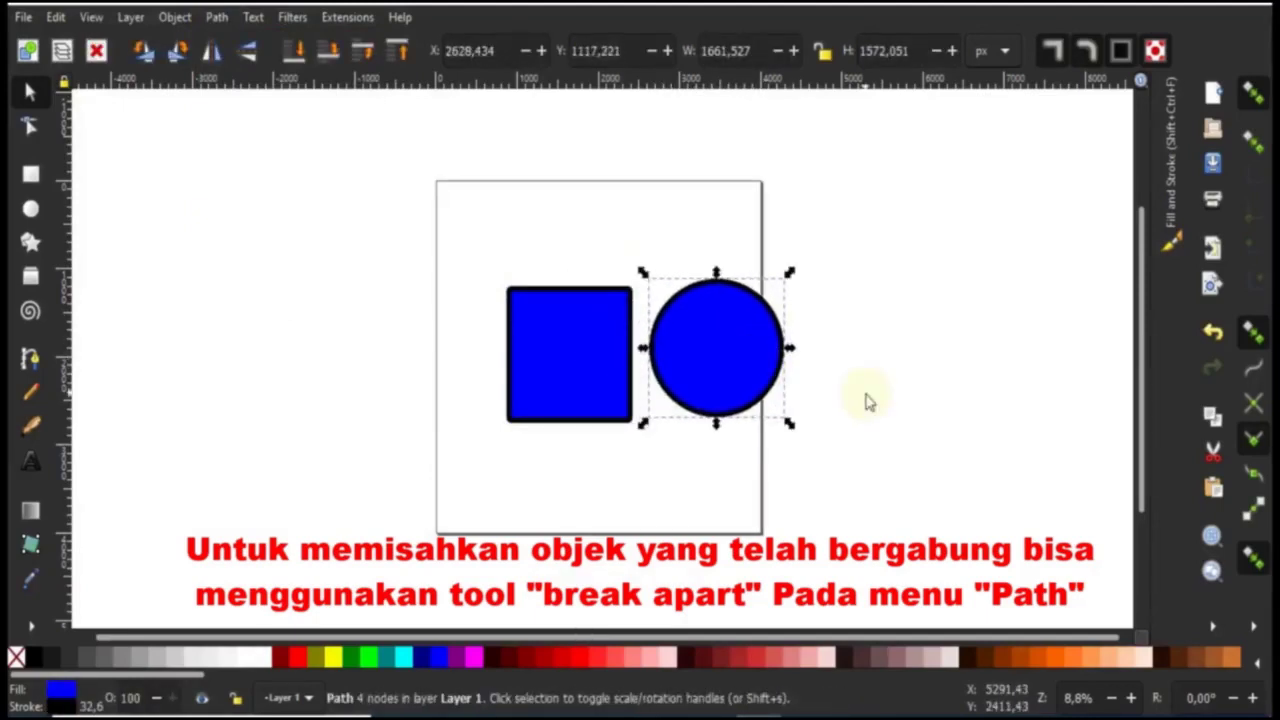
# Undo the circle's move, the Break Apart and the Combine of the two shapes
pyautogui.press('ctrl')
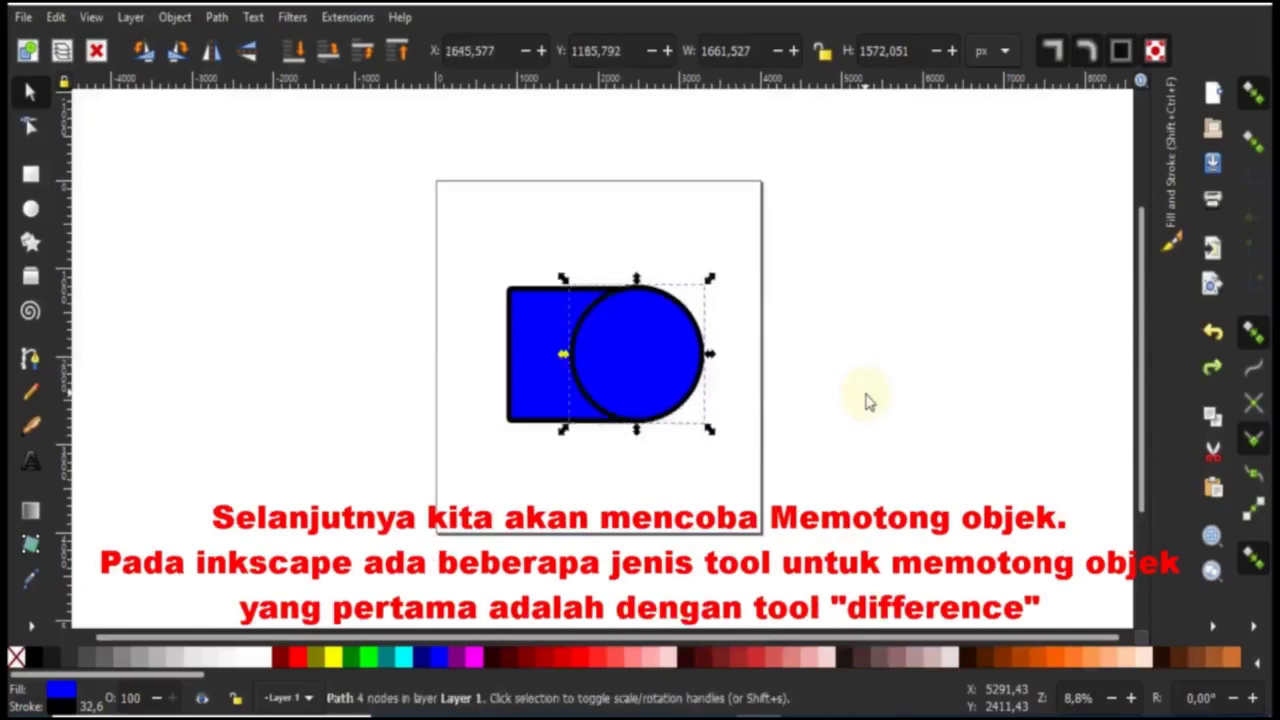
pyautogui.click(846, 400)
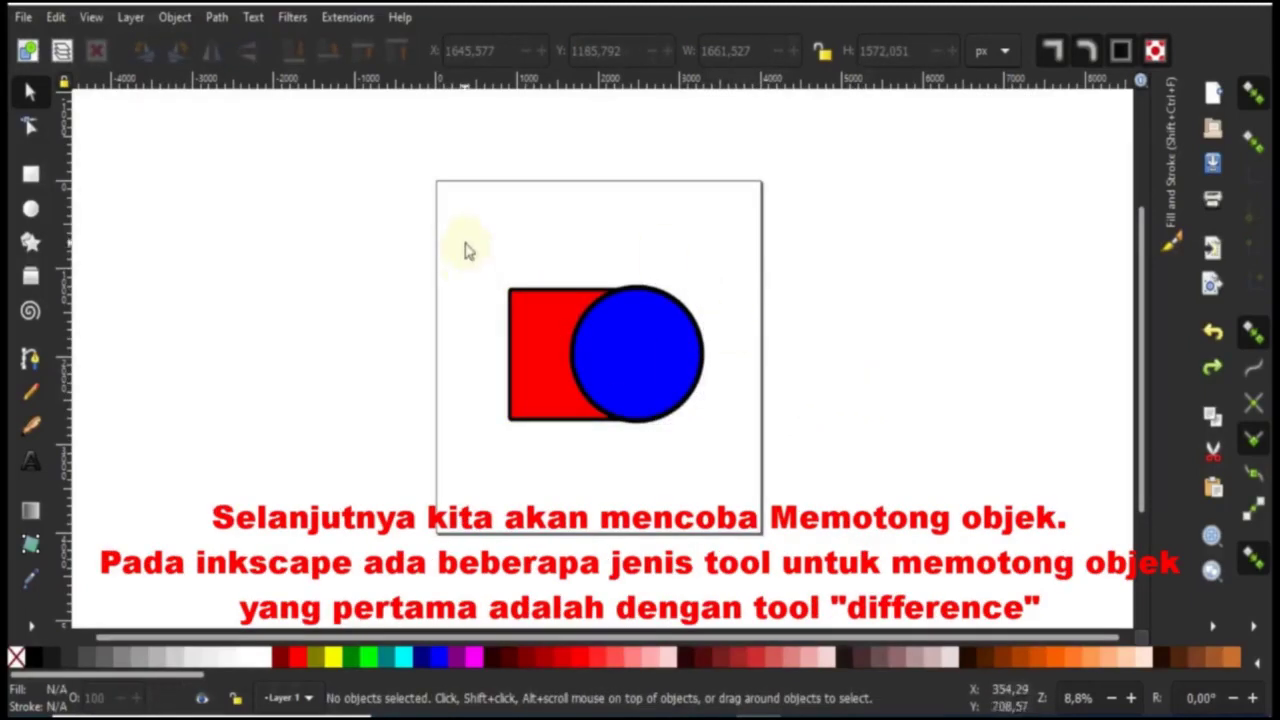
# Cut the blue circle's outline out of the red square with the Difference operation
pyautogui.moveTo(486, 293); pyautogui.dragTo(681, 433)
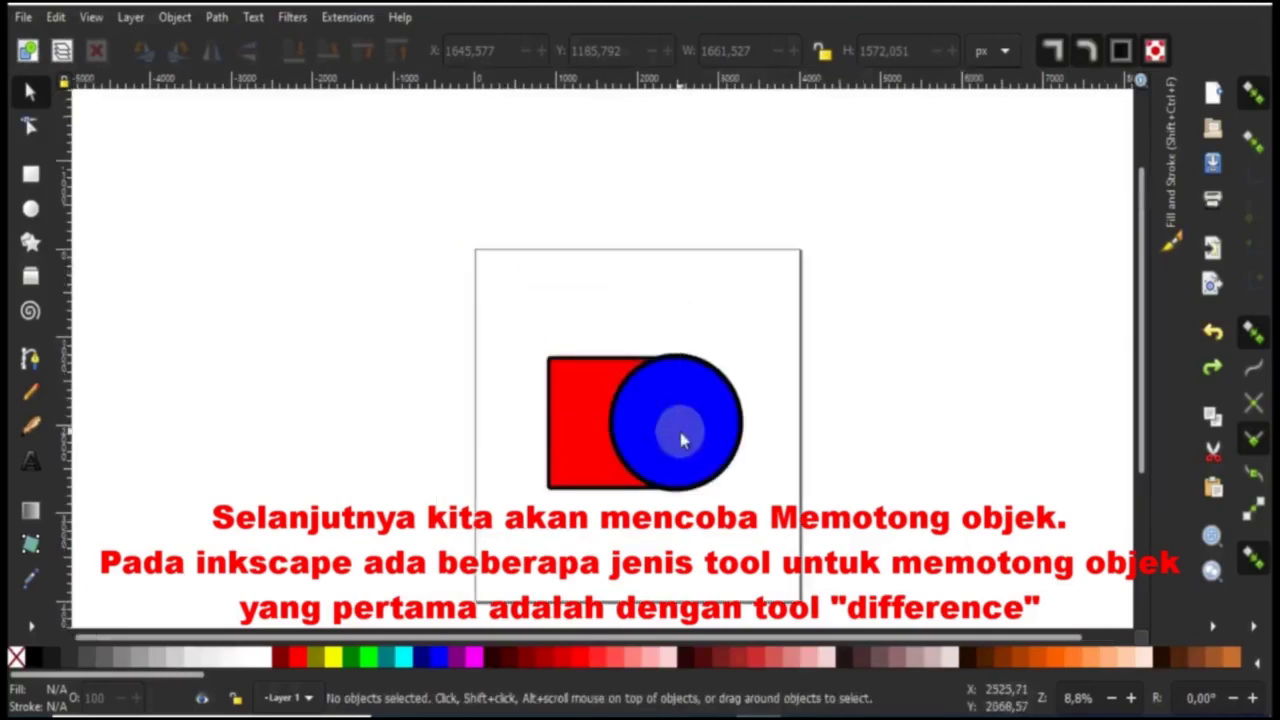
pyautogui.press('space')
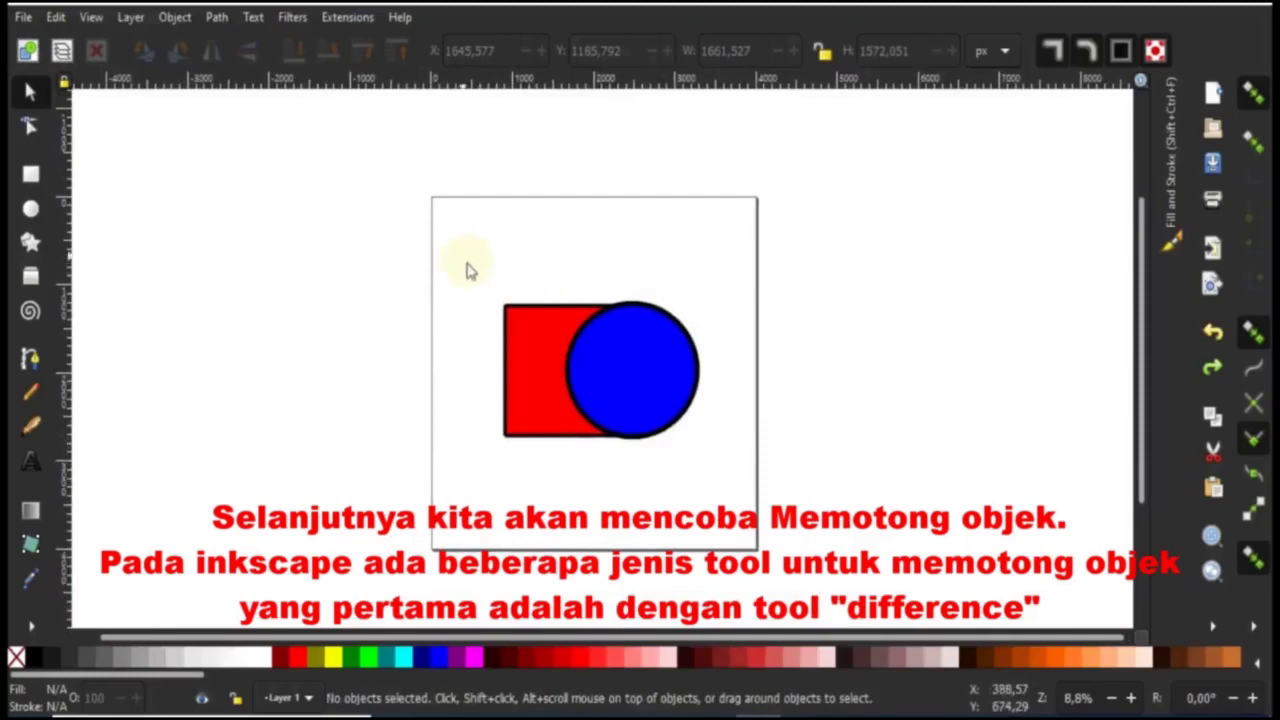
pyautogui.moveTo(470, 270); pyautogui.dragTo(402, 226)
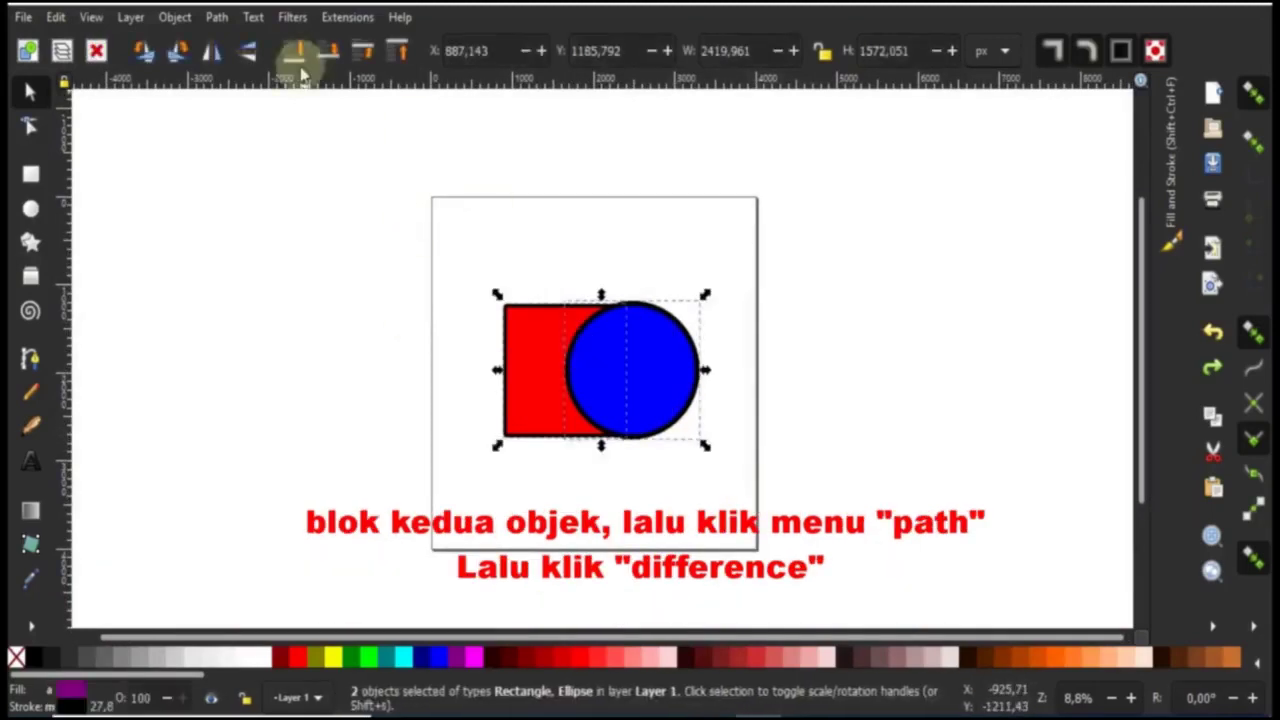
pyautogui.click(217, 18)
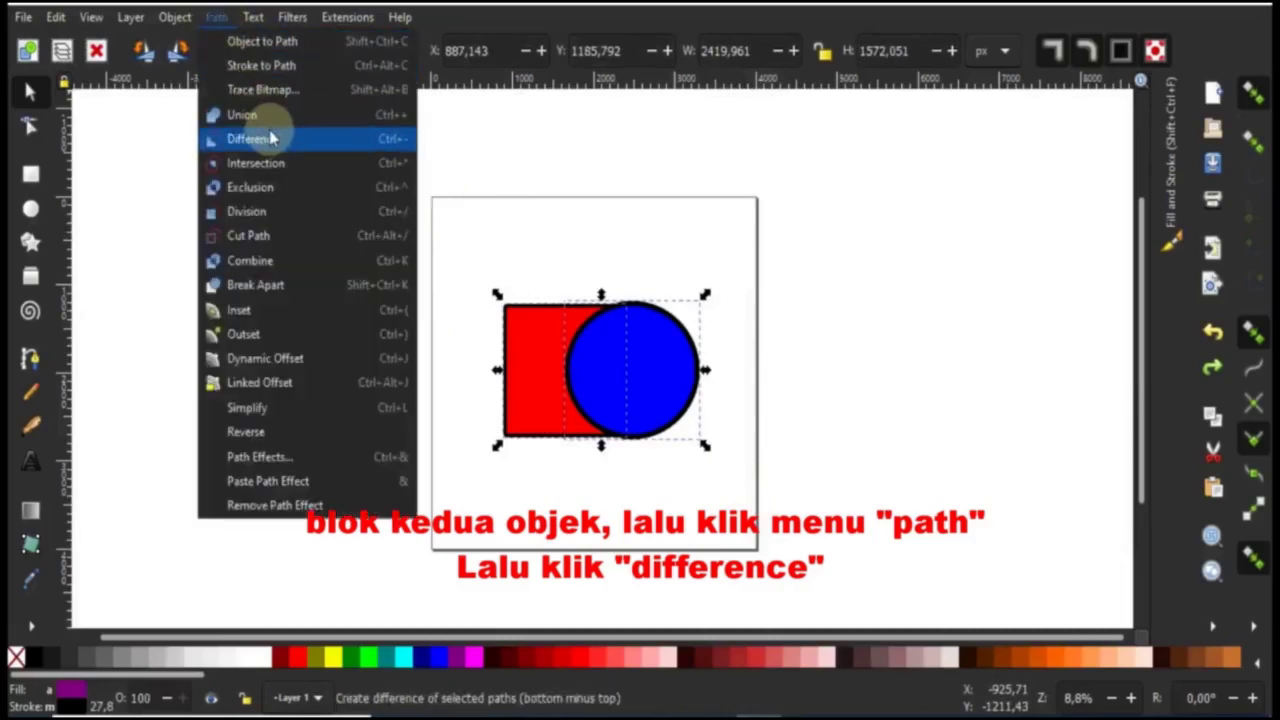
pyautogui.click(250, 138)
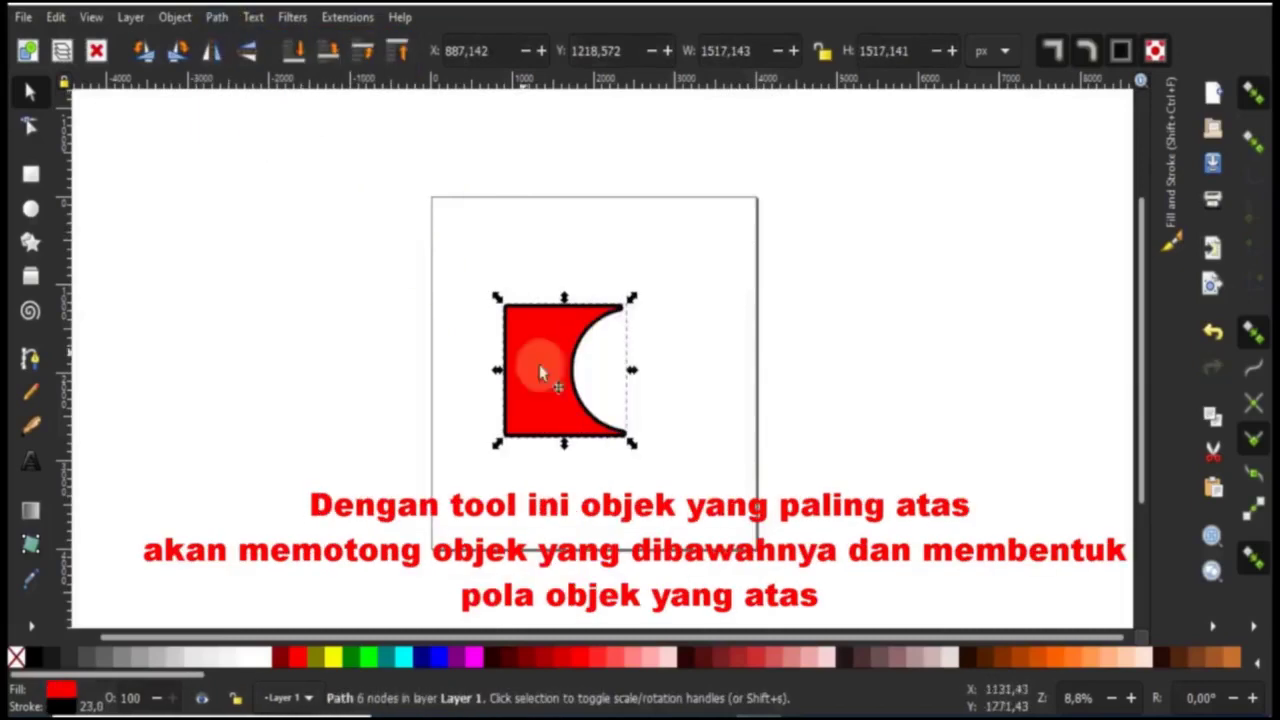
# Check the cut square by selecting it, and undo the Difference operation
pyautogui.click(679, 343)
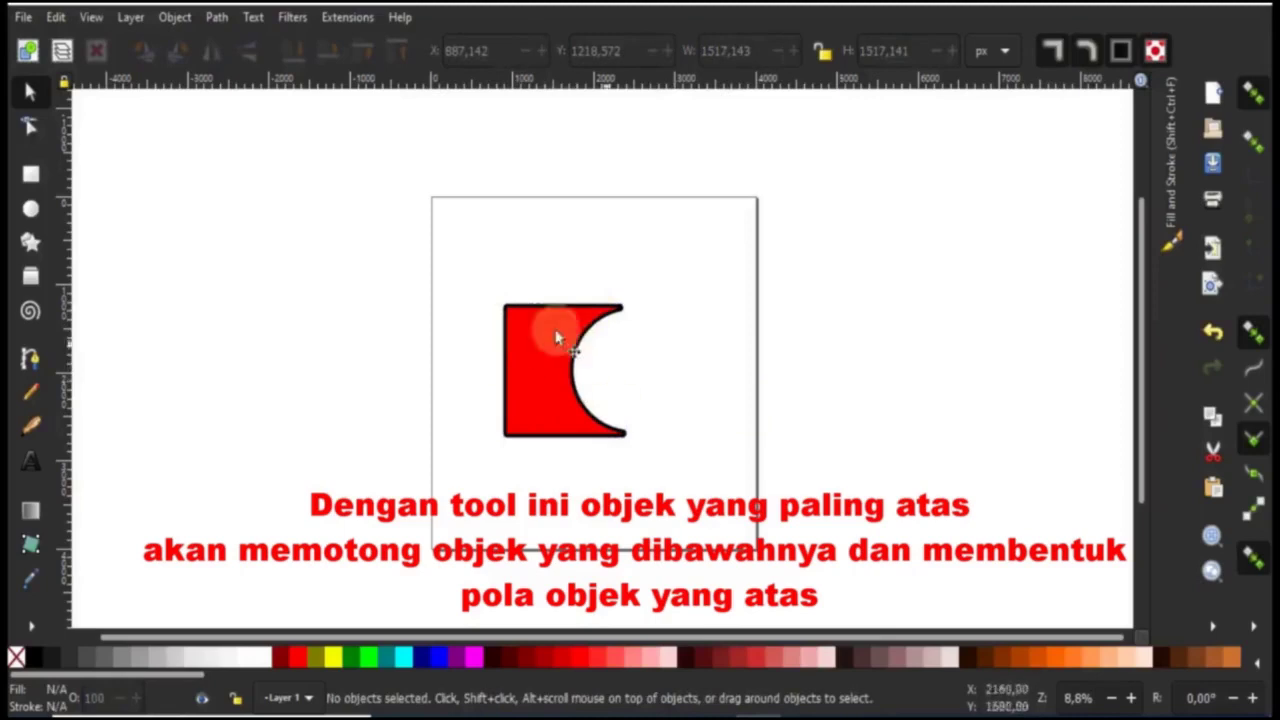
pyautogui.click(545, 388)
pyautogui.click(703, 390)
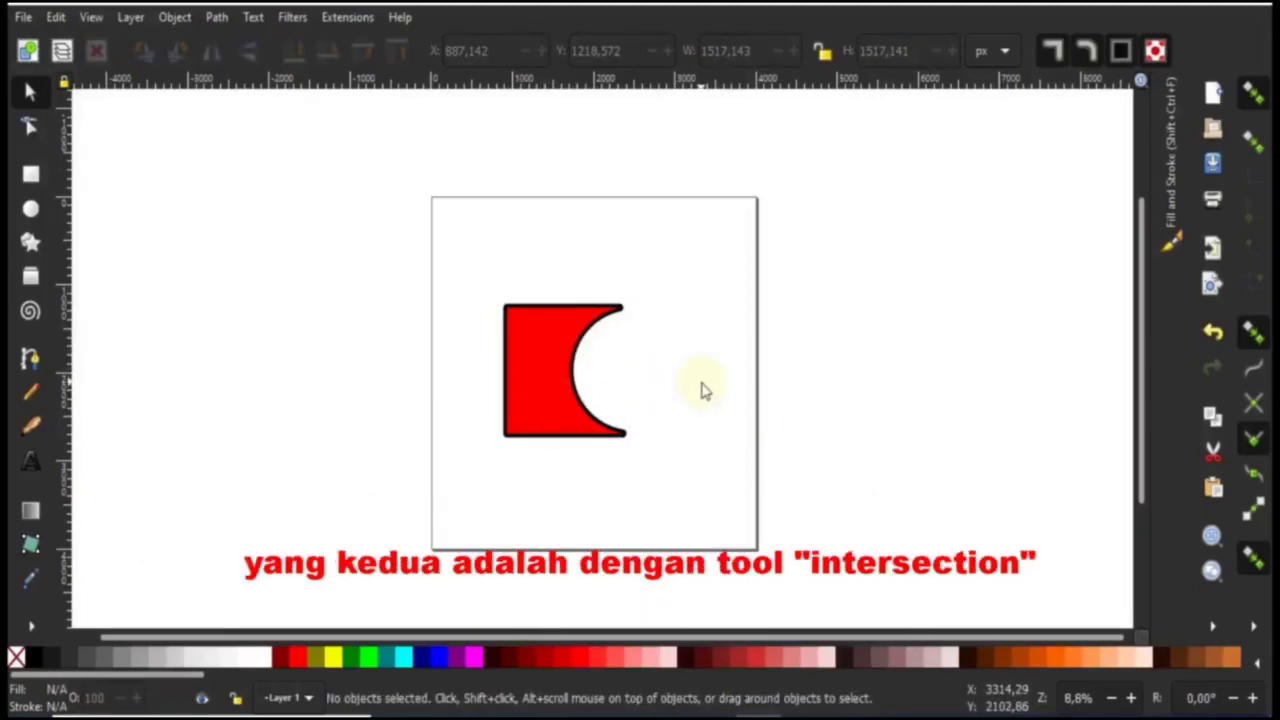
pyautogui.press('ctrl')
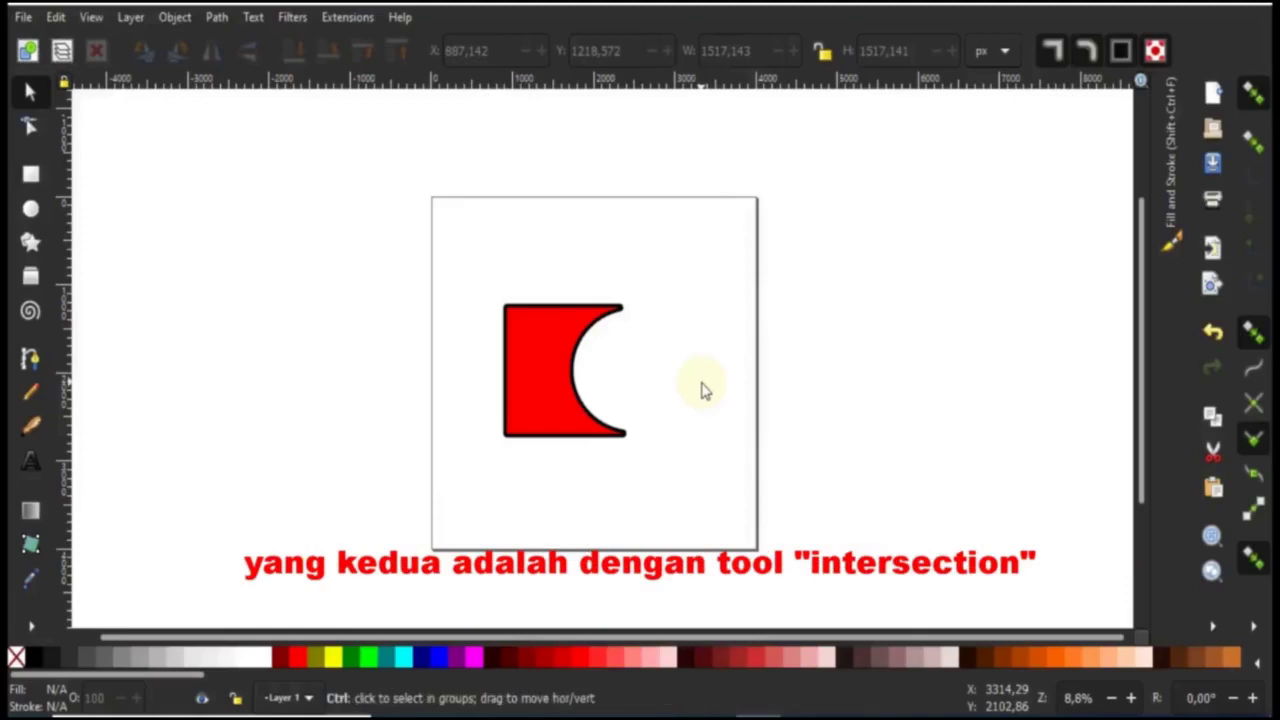
pyautogui.hotkey('ctrl', 'z')
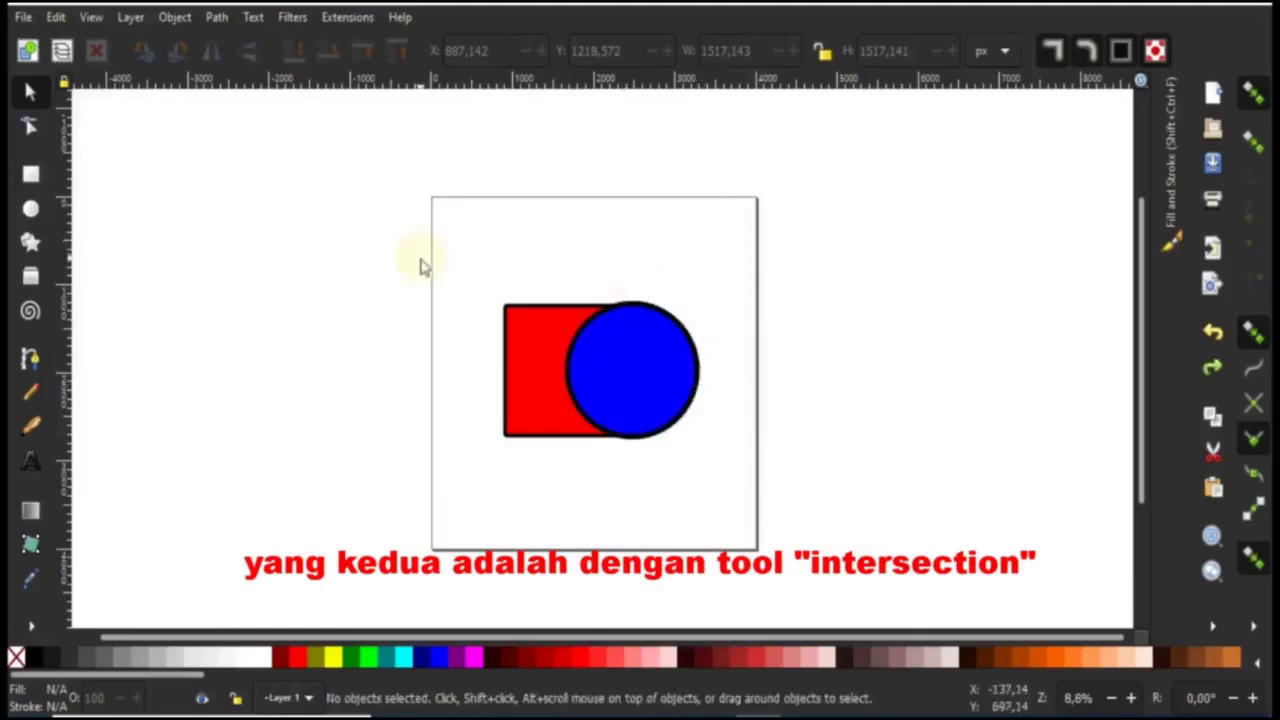
# Keep only the overlap of the red square and blue circle with the Intersection operation
pyautogui.moveTo(346, 220); pyautogui.dragTo(935, 515)
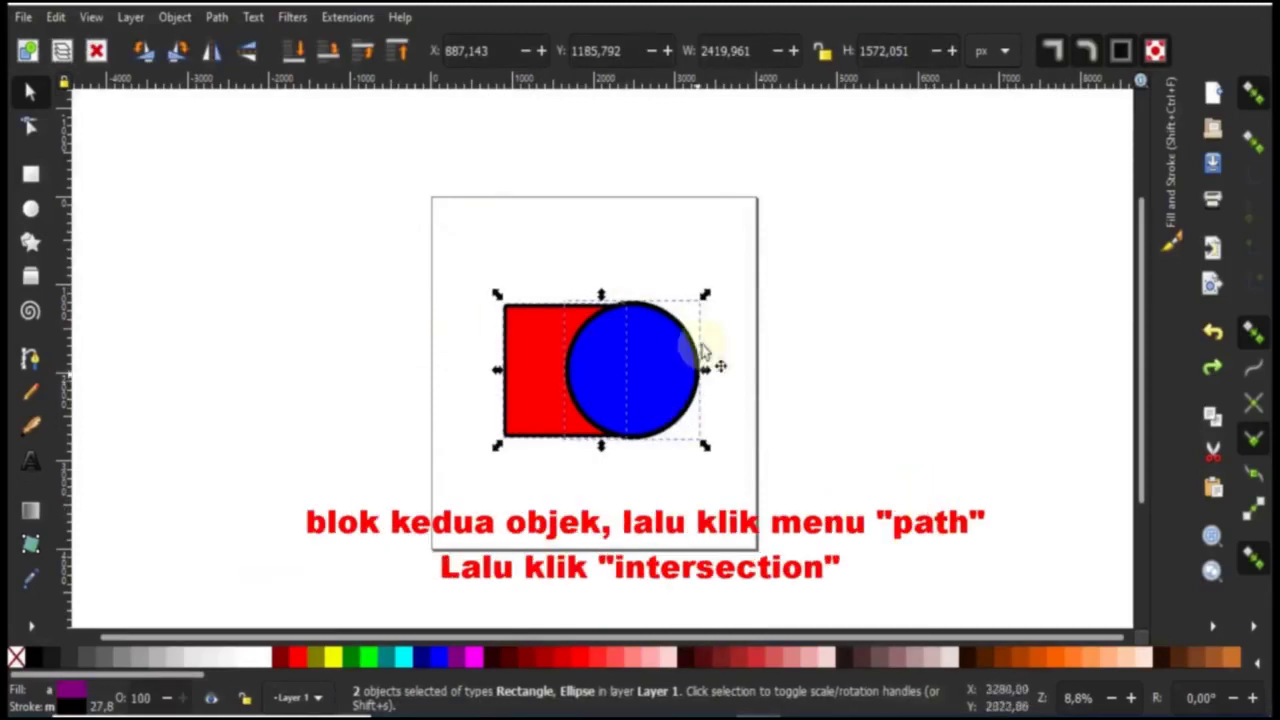
pyautogui.click(218, 18)
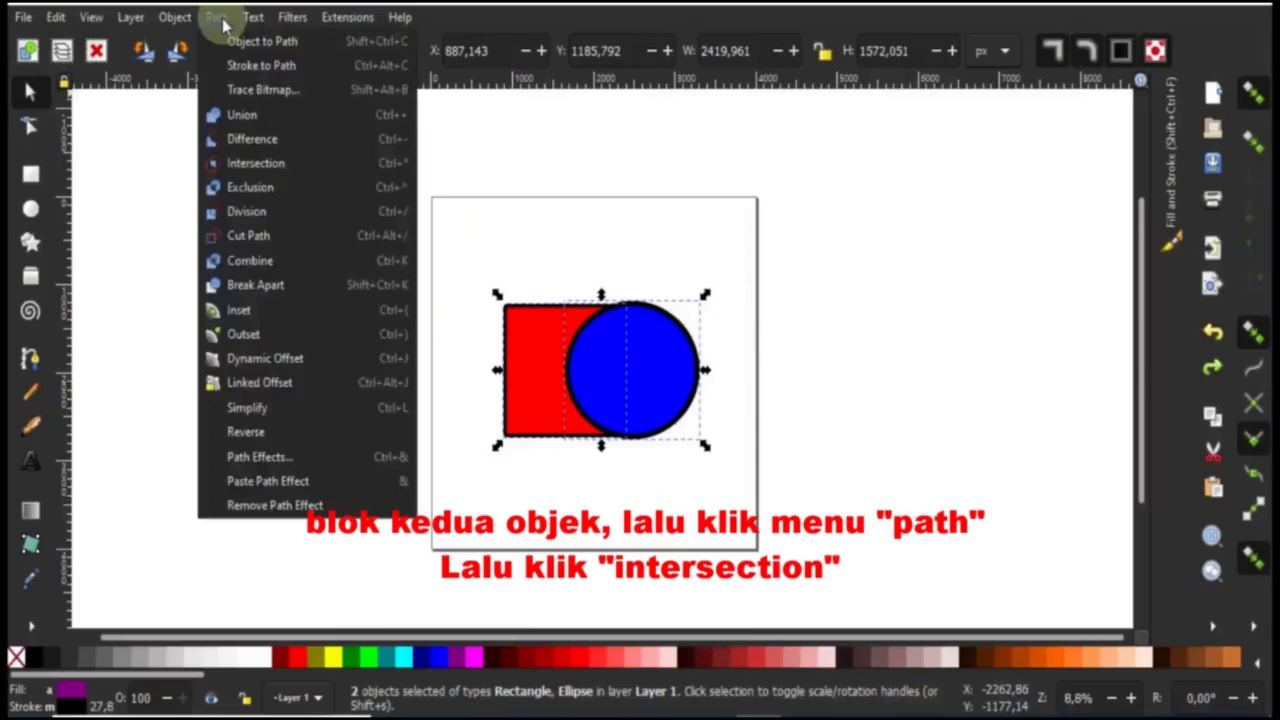
pyautogui.click(312, 170)
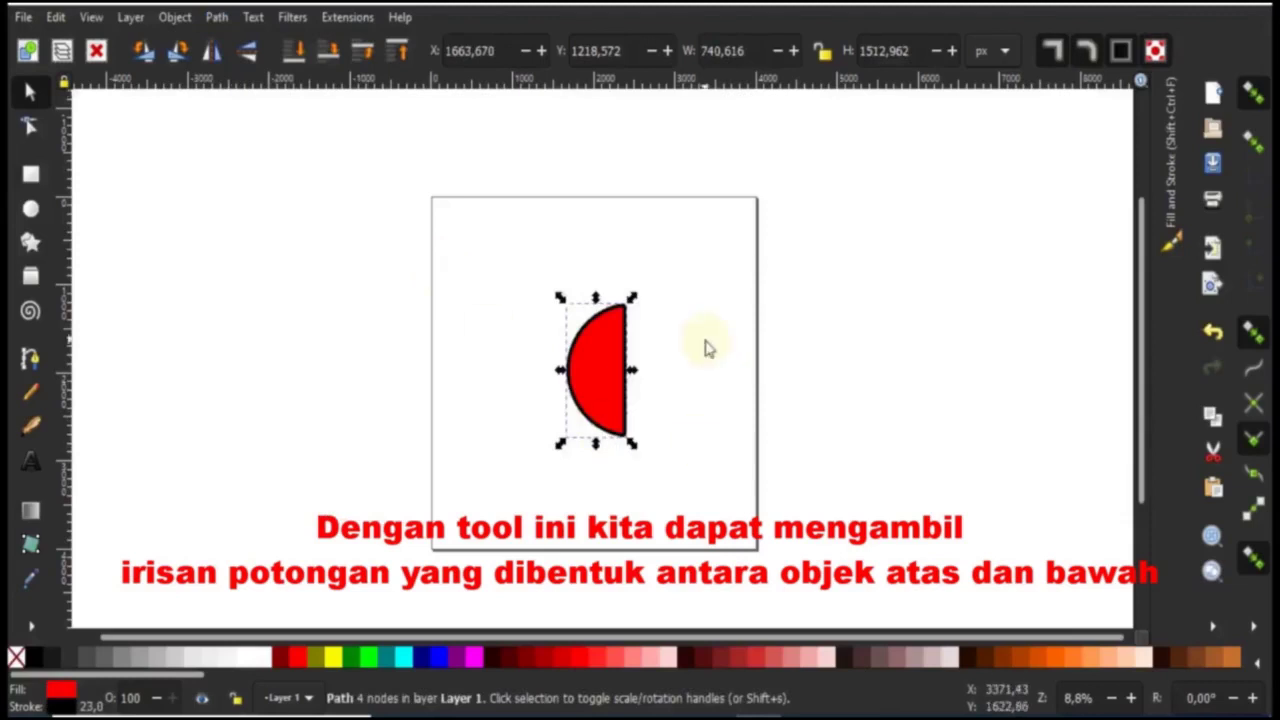
# Check the overlap piece by selecting it, and undo the Intersection operation
pyautogui.click(608, 386)
pyautogui.click(679, 386)
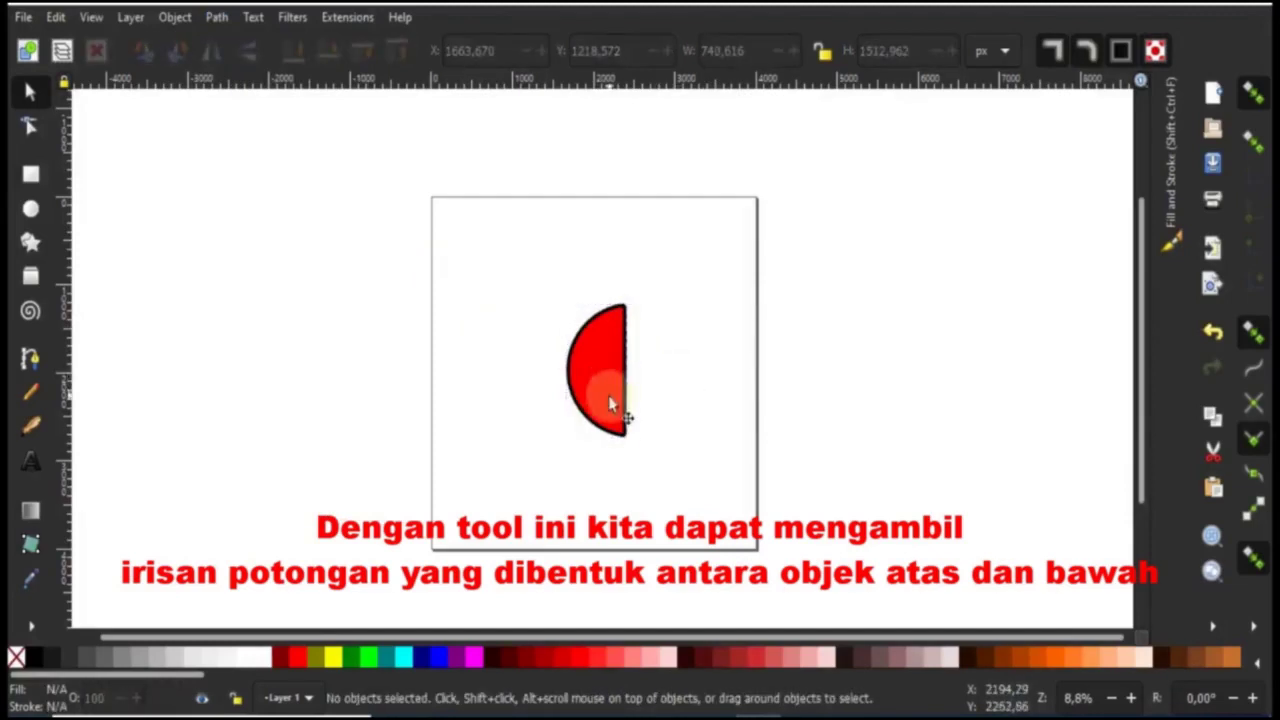
pyautogui.click(609, 399)
pyautogui.click(524, 386)
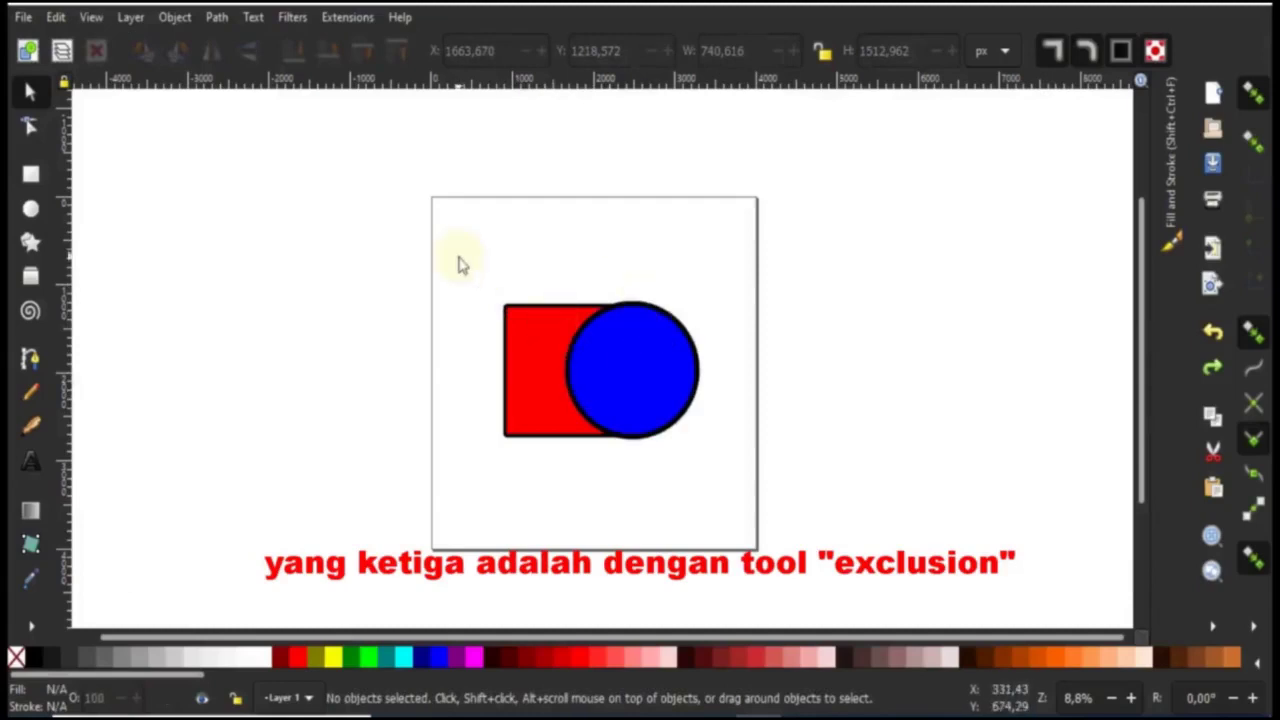
# Remove the overlap of the red square and blue circle with the Exclusion operation, and undo it
pyautogui.moveTo(388, 260); pyautogui.dragTo(838, 508)
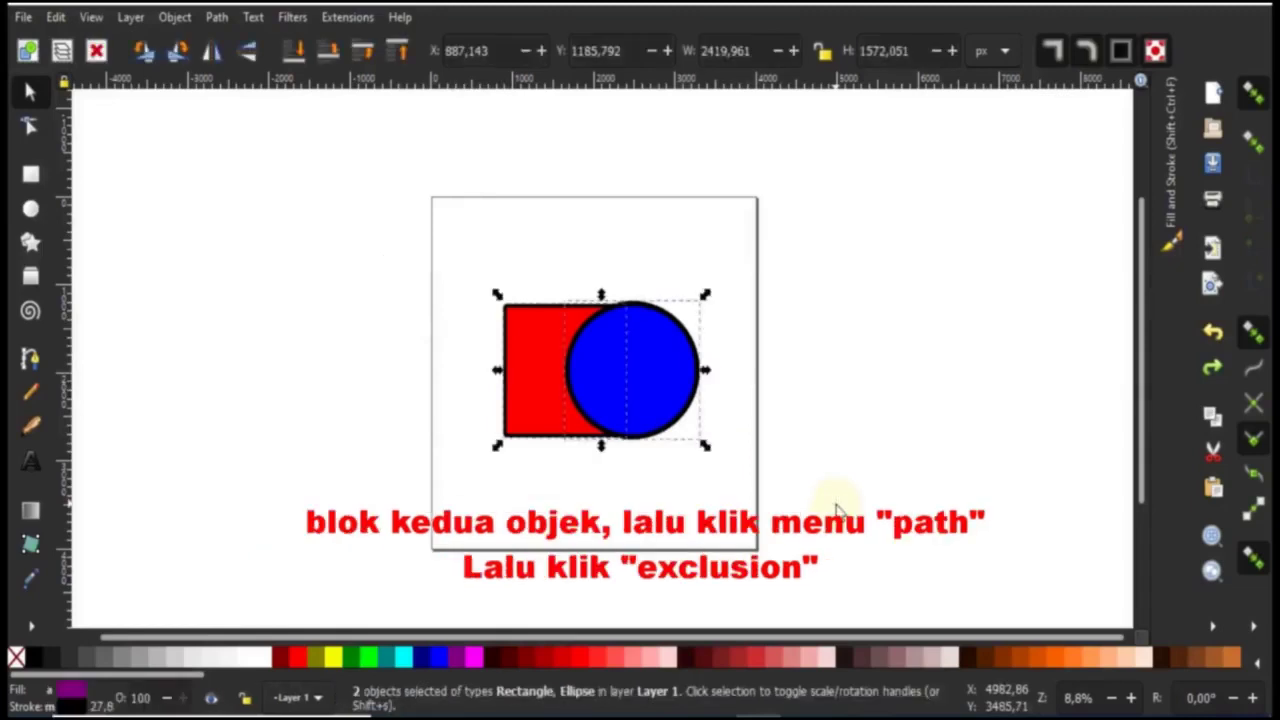
pyautogui.click(217, 17)
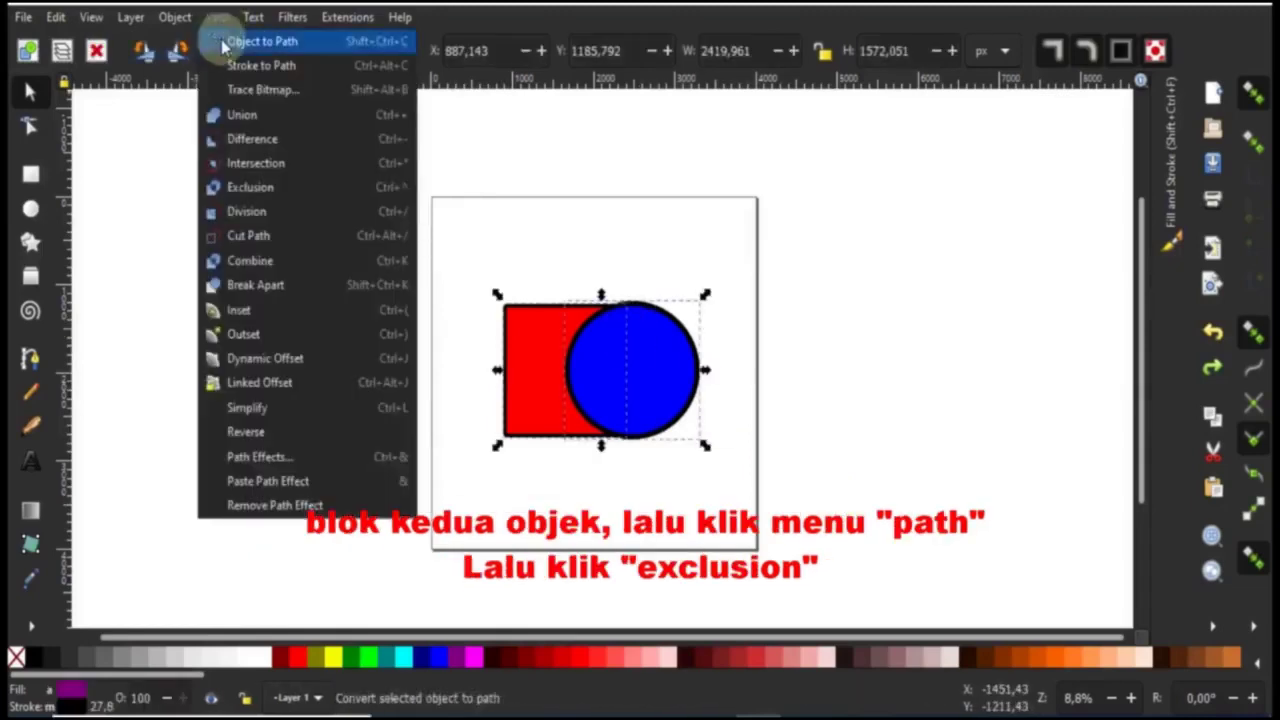
pyautogui.click(297, 191)
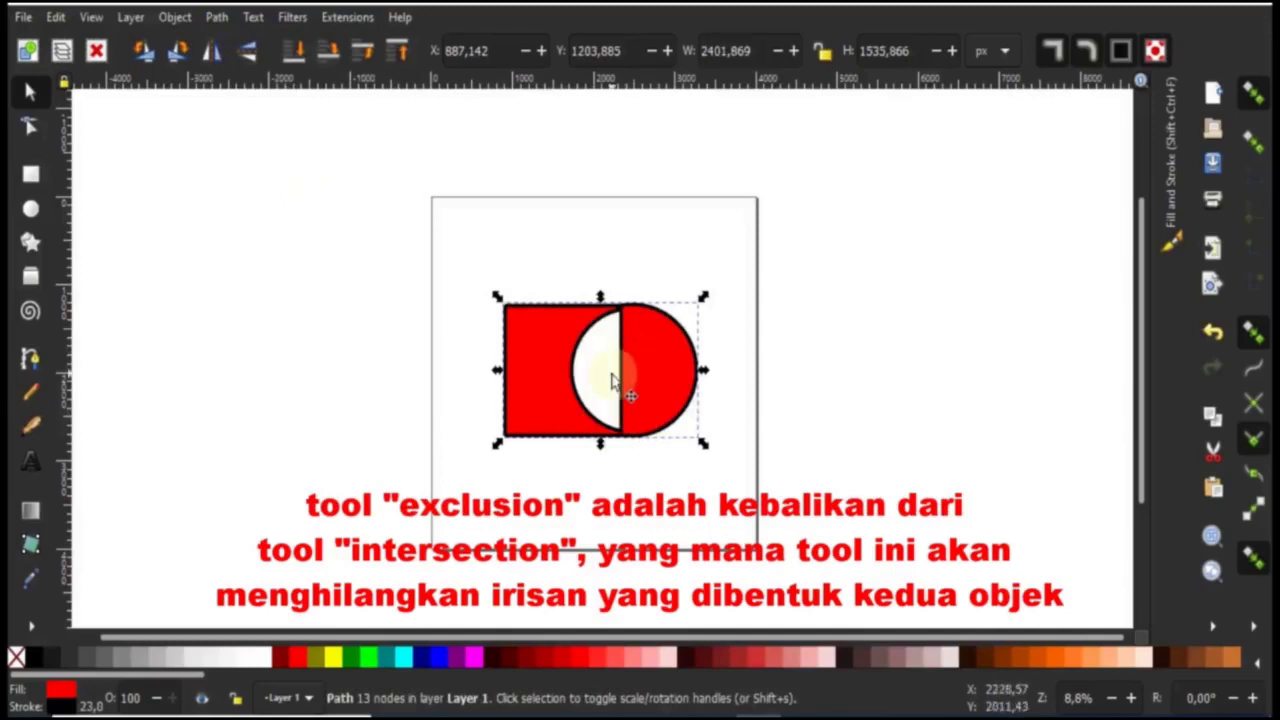
pyautogui.press('Escape')
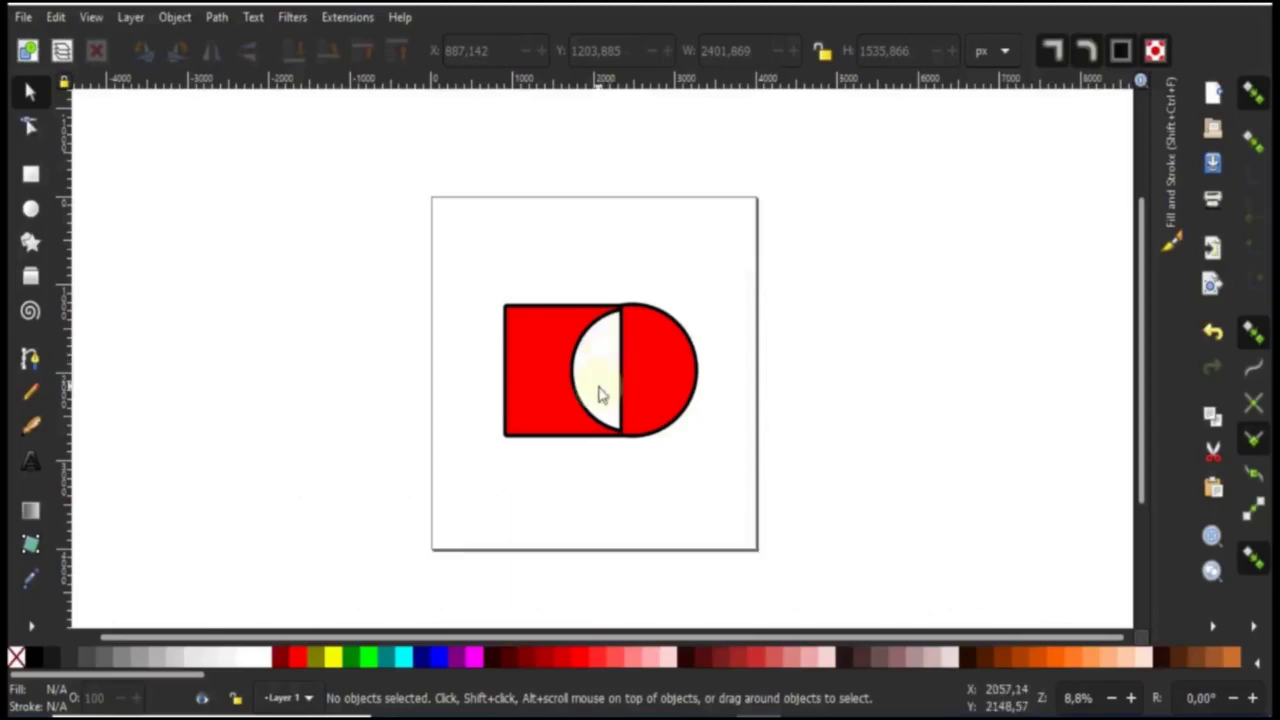
pyautogui.press('ctrl')
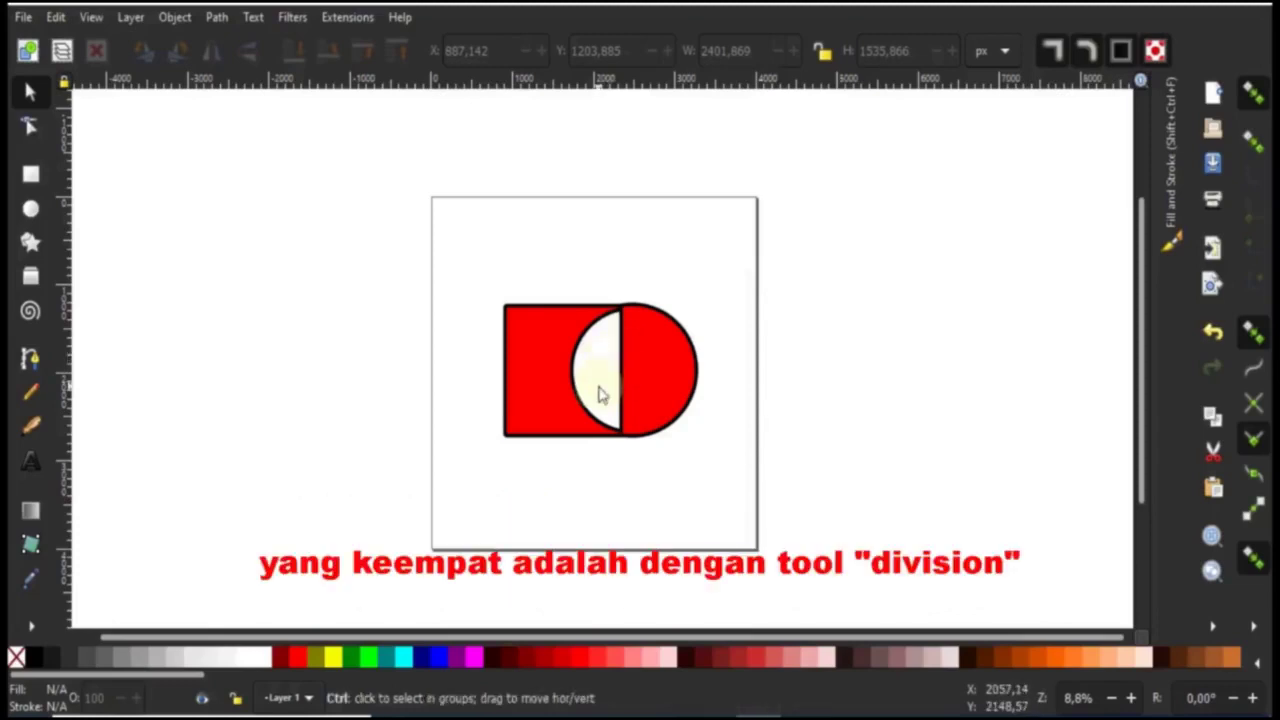
pyautogui.hotkey('ctrl', 'z')
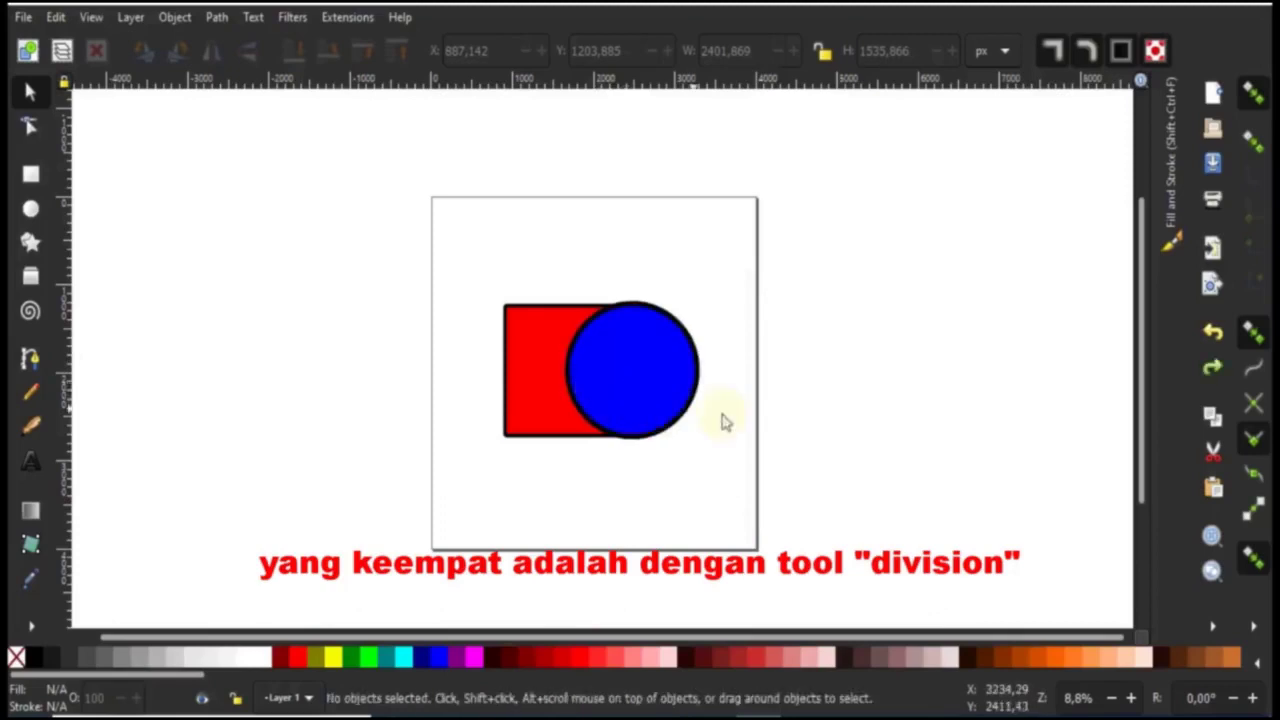
# Split the red square along the blue circle's outline with the Division operation
pyautogui.moveTo(870, 487); pyautogui.dragTo(752, 482)
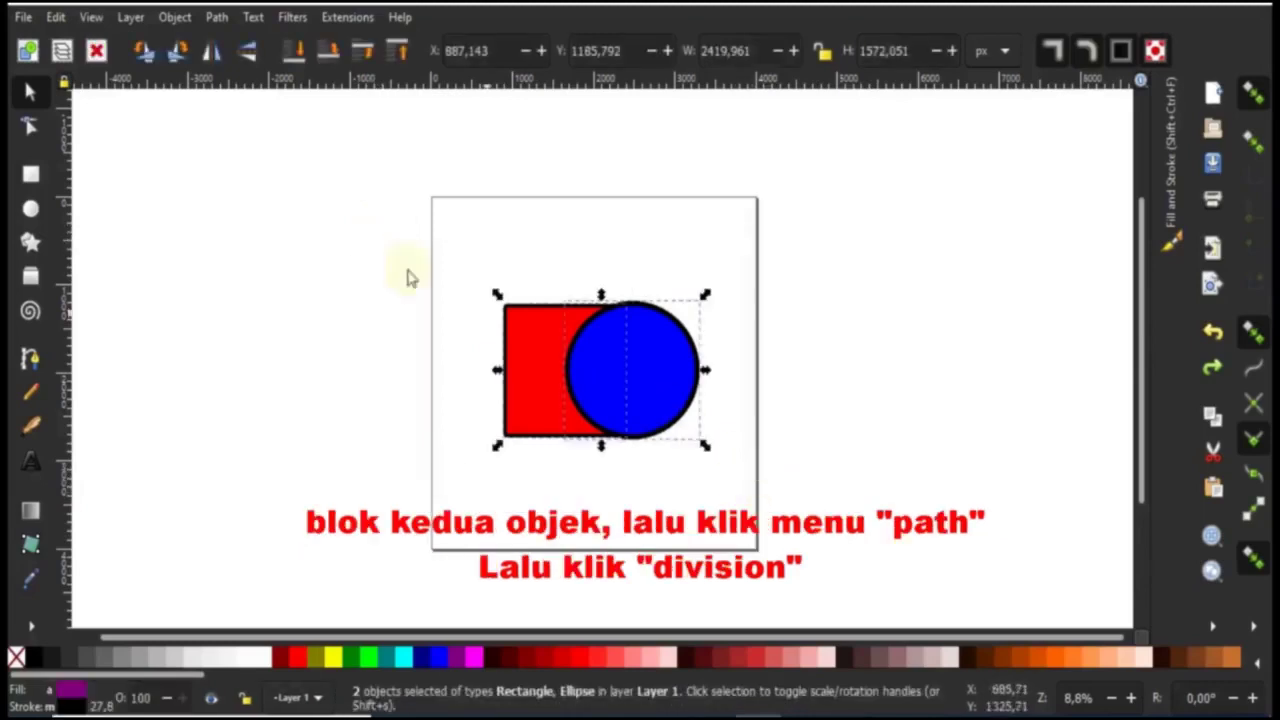
pyautogui.click(216, 17)
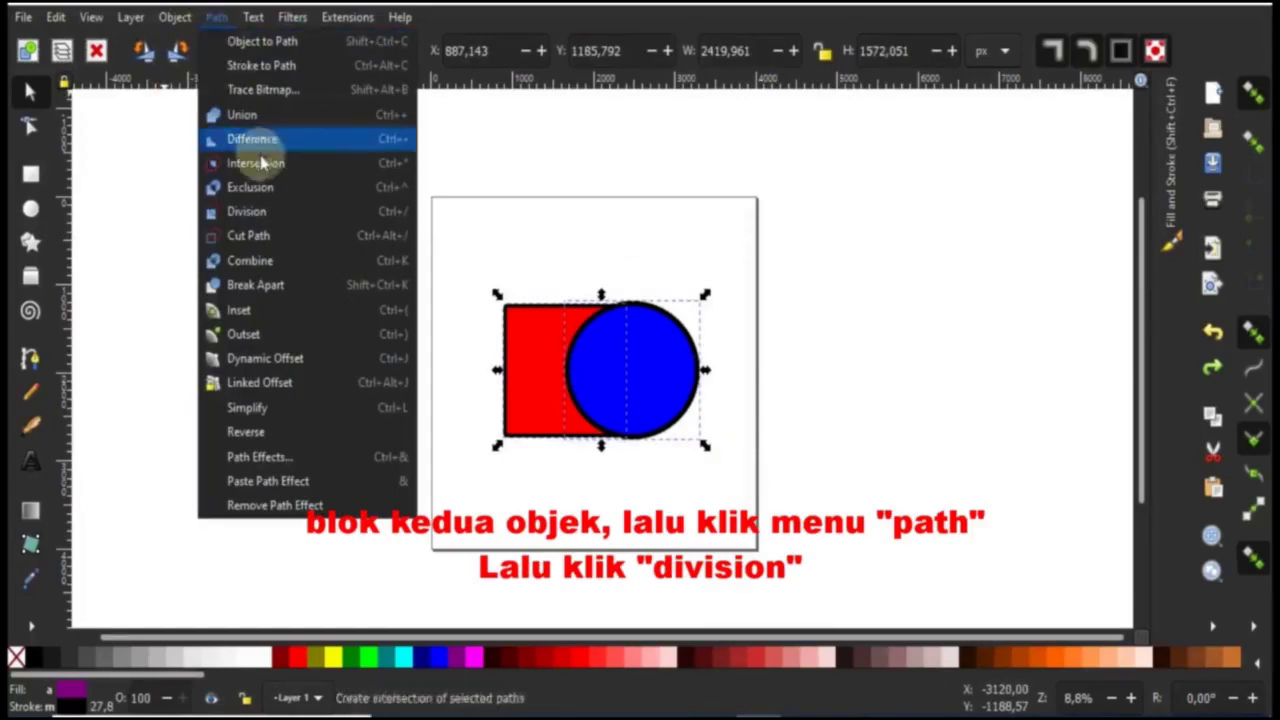
pyautogui.click(284, 220)
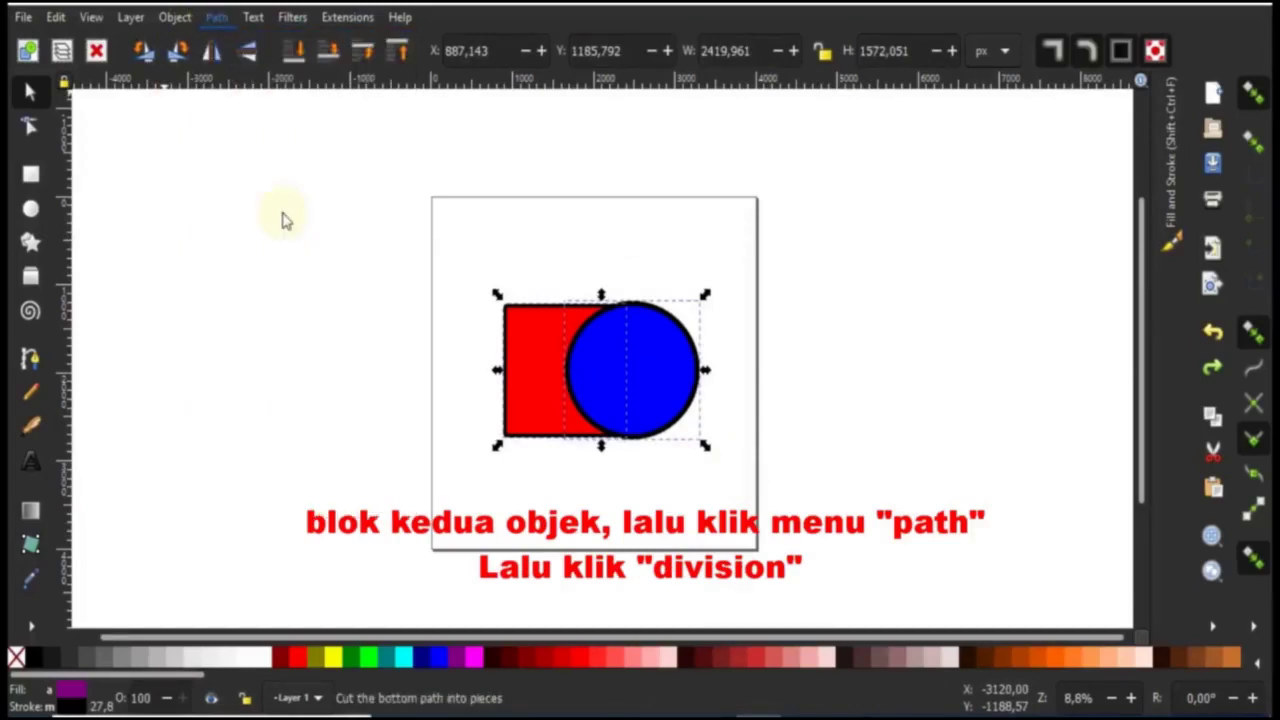
pyautogui.click(632, 275)
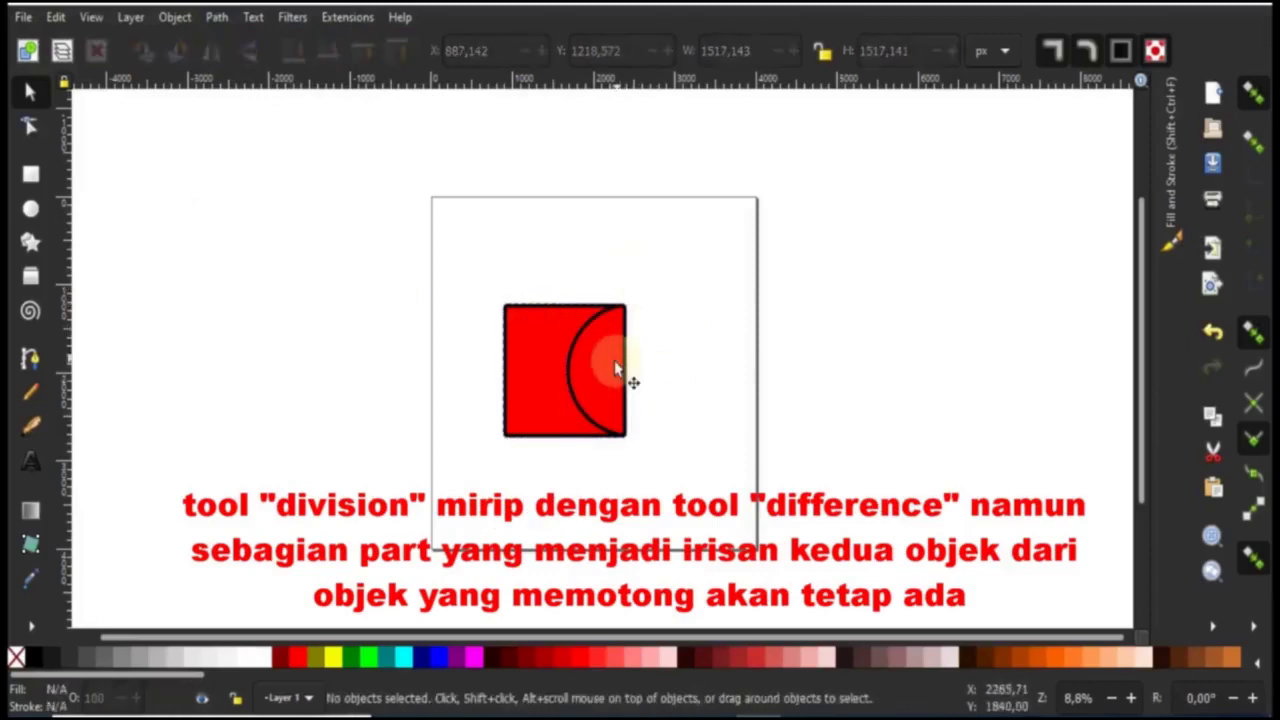
# Move the overlap piece clear of the cut square to check the split, and undo both the move and the Division
pyautogui.click(612, 374)
pyautogui.moveTo(612, 374); pyautogui.dragTo(728, 391)
pyautogui.click(642, 494)
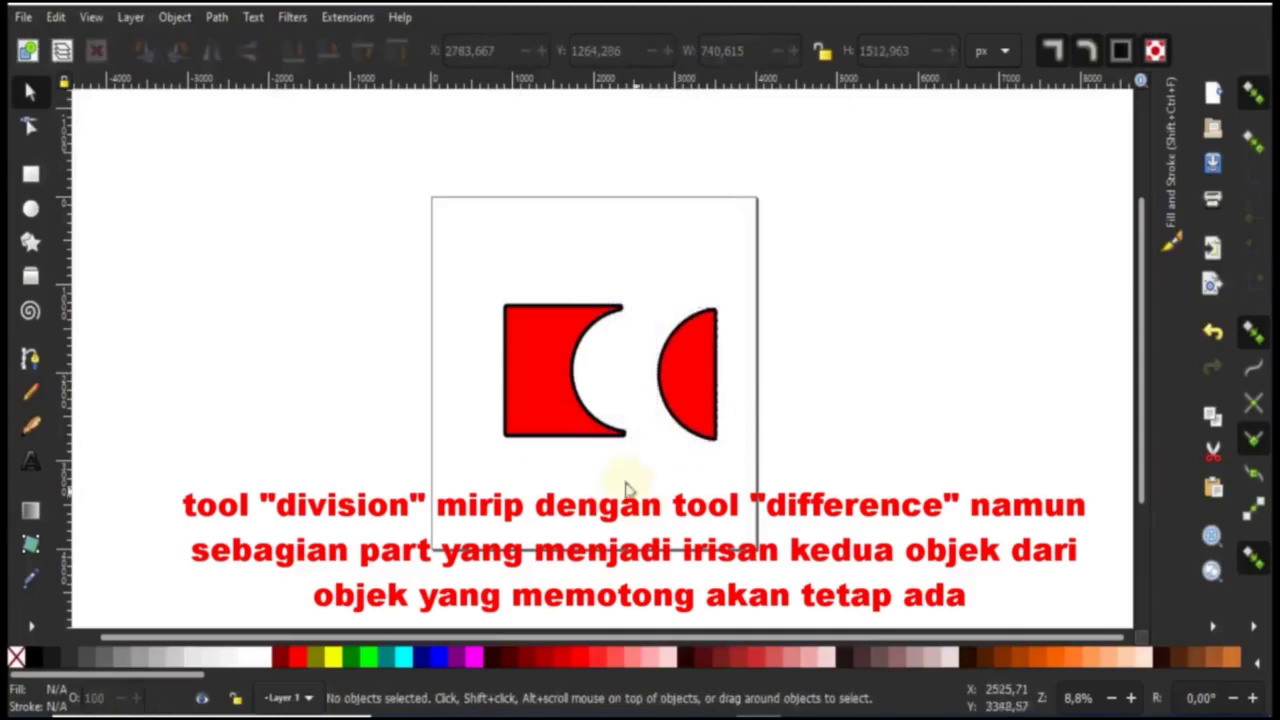
pyautogui.click(550, 425)
pyautogui.click(682, 405)
pyautogui.click(630, 477)
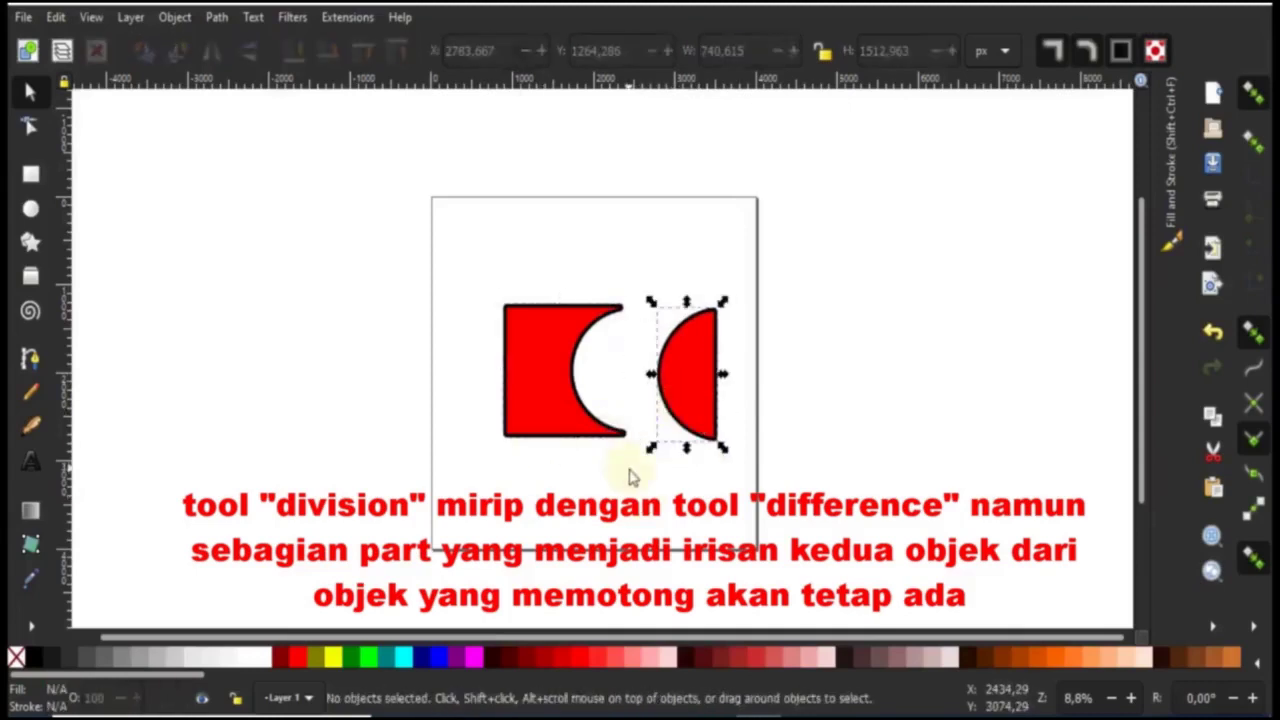
pyautogui.hotkey('ctrl', 'z')
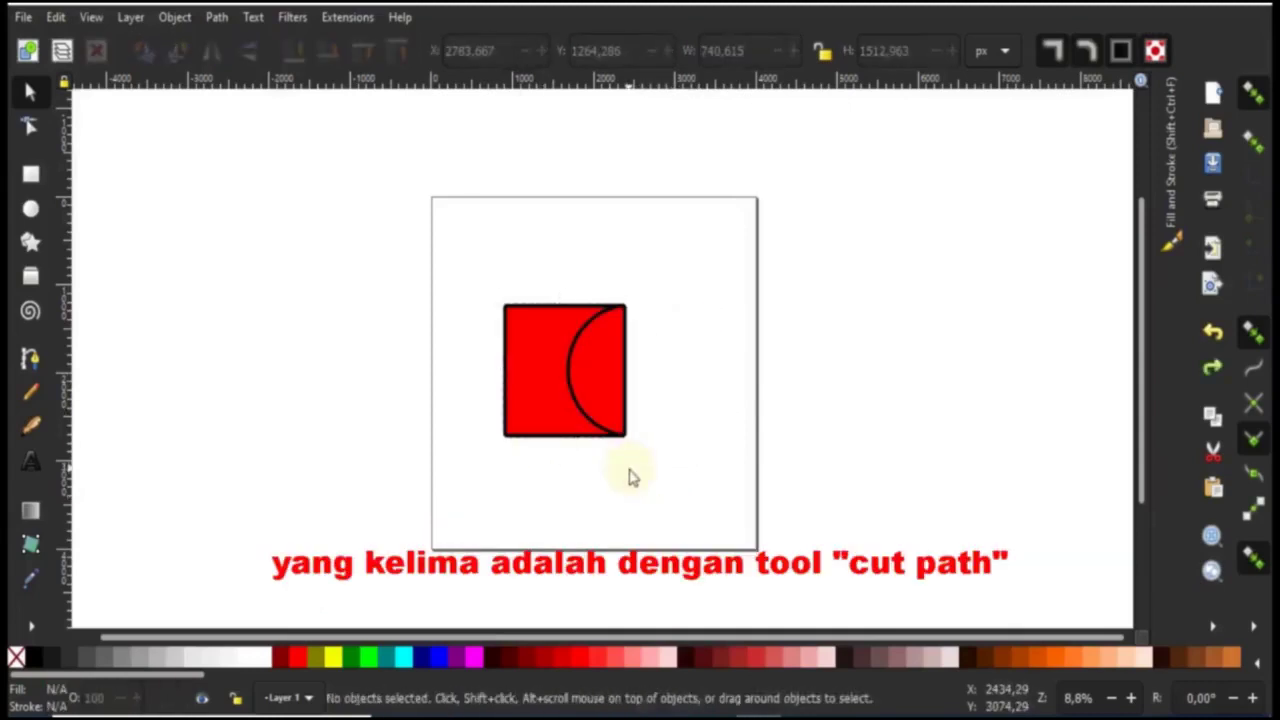
pyautogui.hotkey('ctrl', 'z')
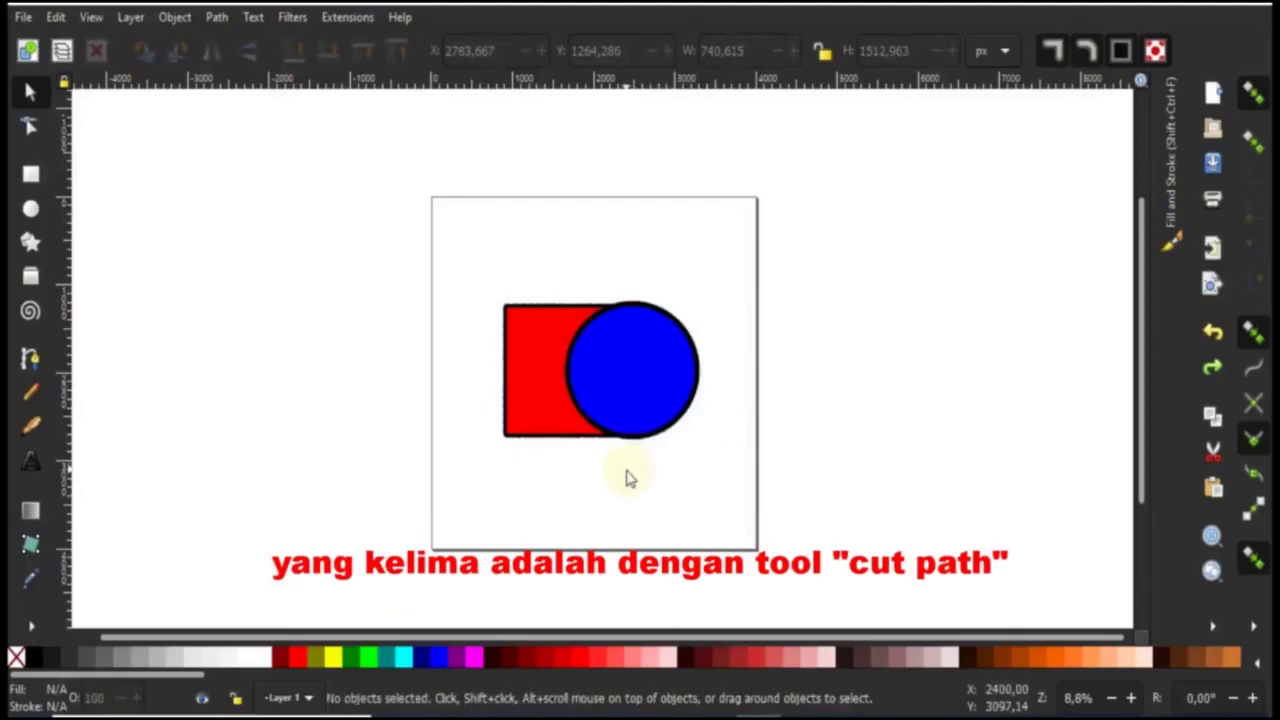
# Separate the shapes side by side, with the red square at X about 453 px and the blue circle at X about 2148 px
pyautogui.click(648, 402)
pyautogui.moveTo(642, 396); pyautogui.dragTo(663, 396)
pyautogui.press('Escape')
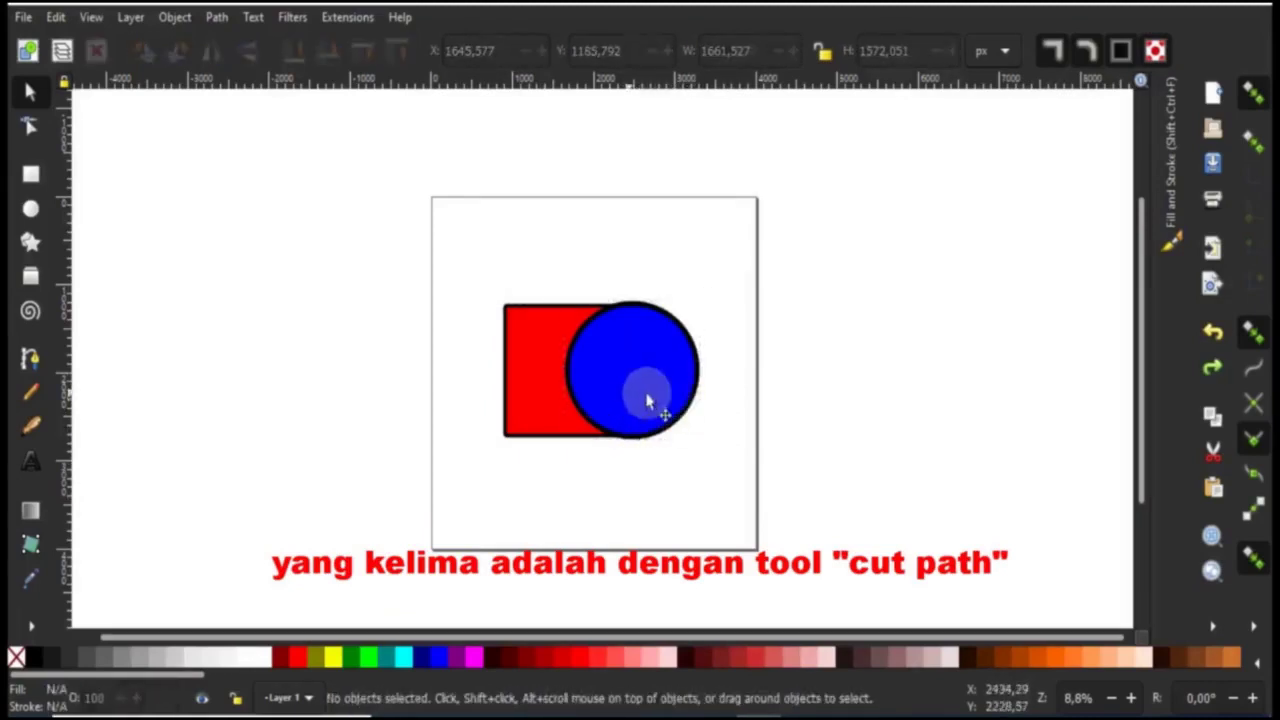
pyautogui.moveTo(651, 400); pyautogui.dragTo(706, 409)
pyautogui.moveTo(581, 398); pyautogui.dragTo(543, 394)
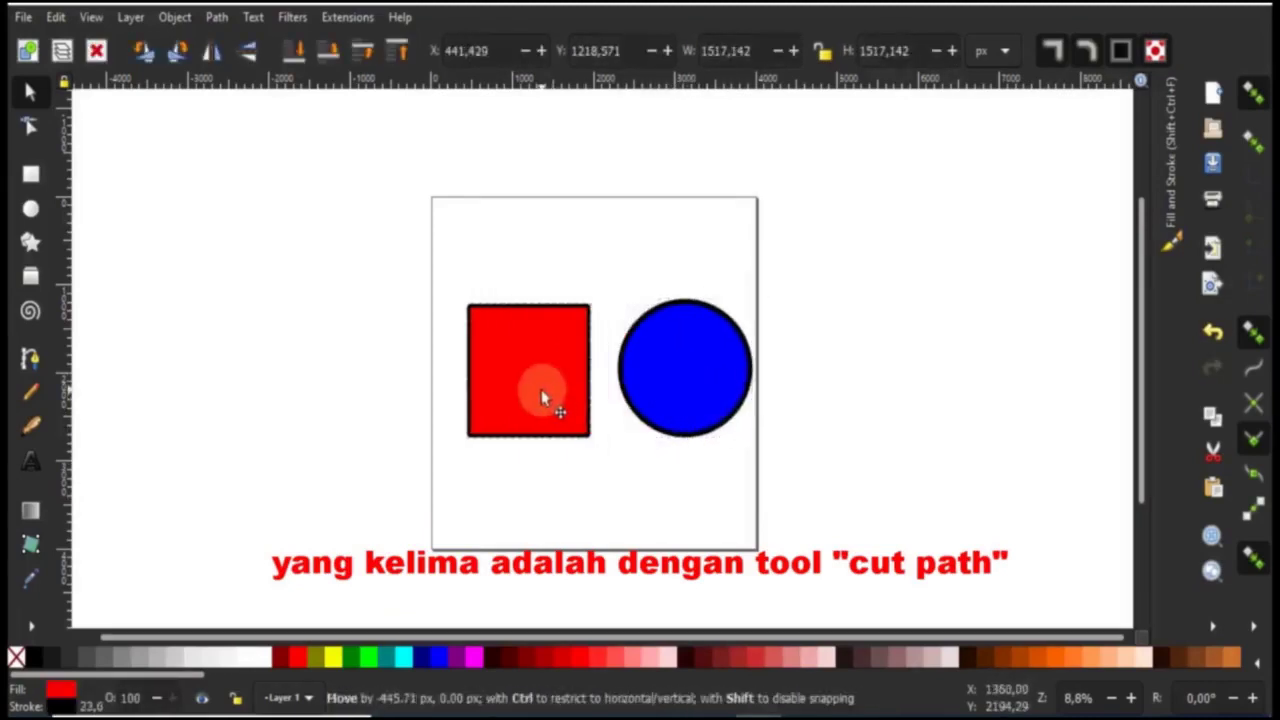
pyautogui.moveTo(688, 398); pyautogui.dragTo(680, 402)
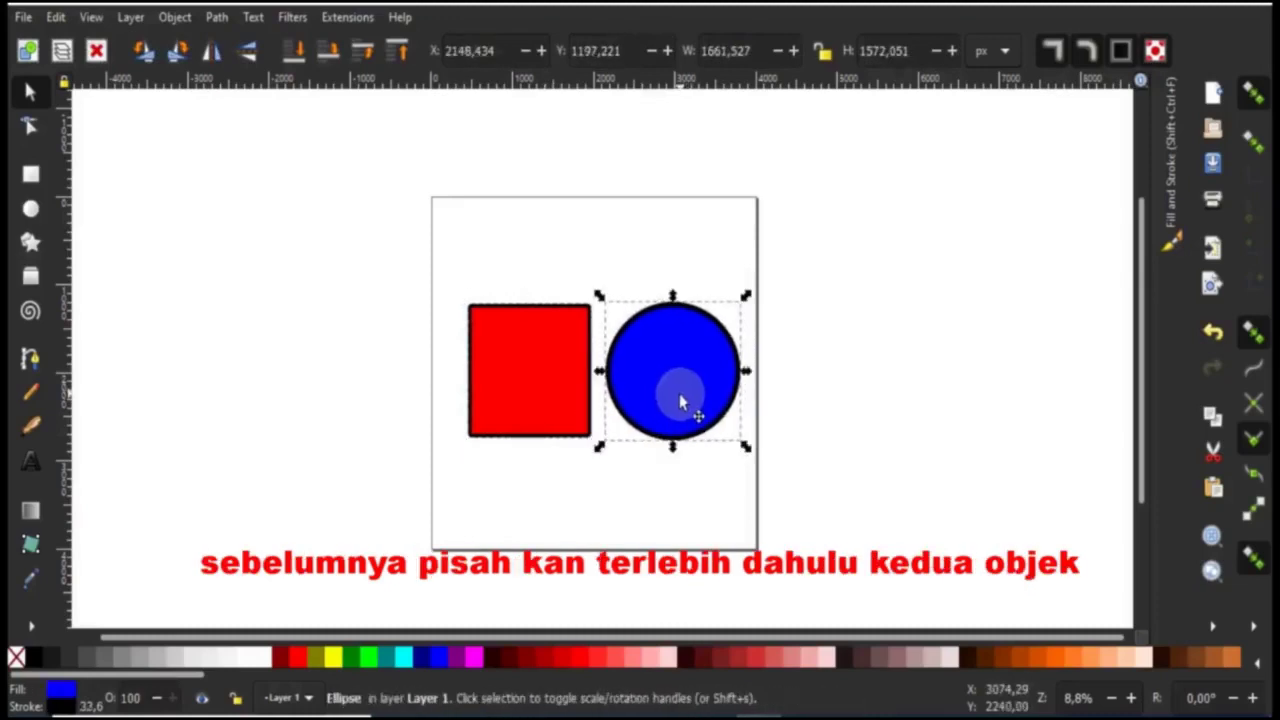
pyautogui.click(505, 545)
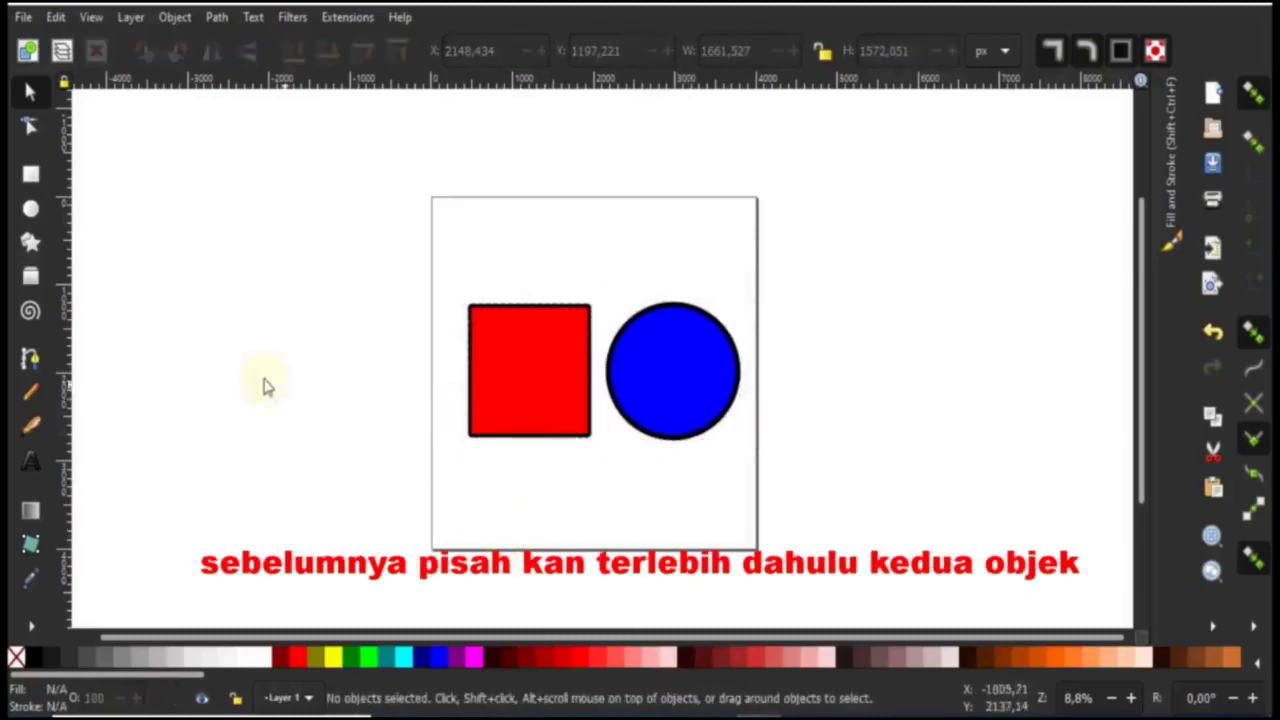
# Draw a straight slanted Bezier line about 2626 px long across the red square and another about 2607 px long across the blue circle
pyautogui.click(30, 360)
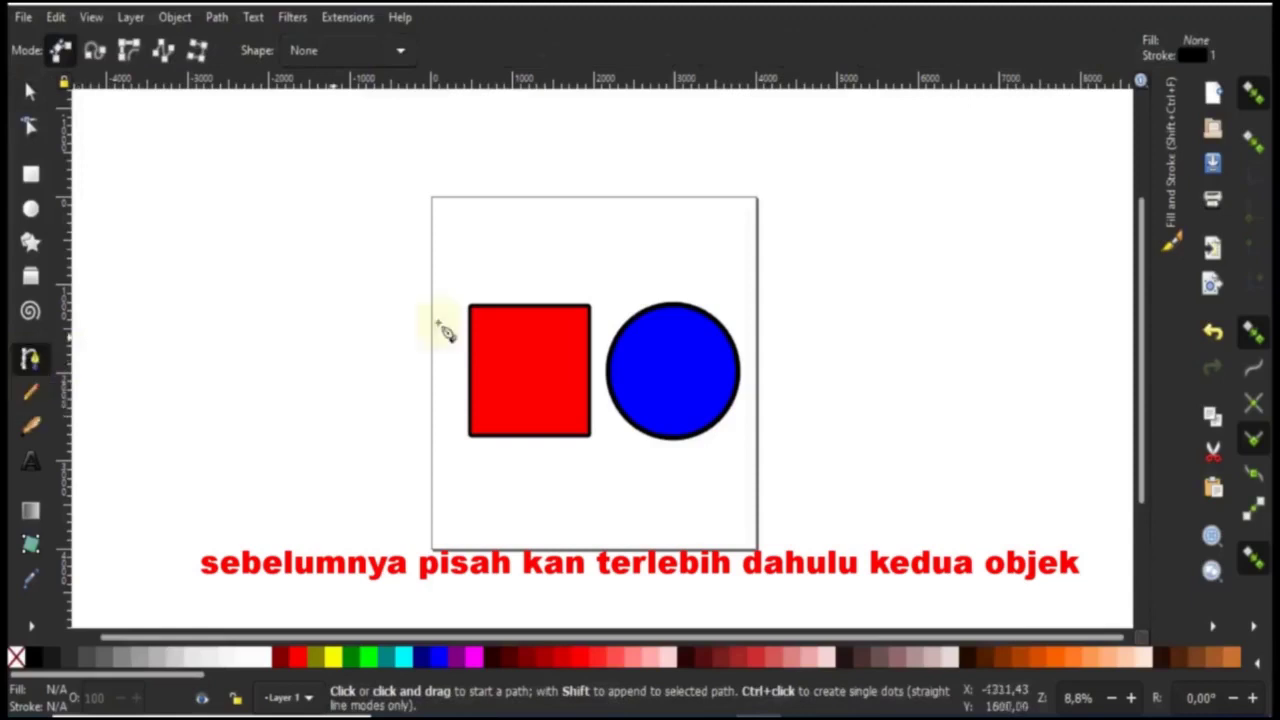
pyautogui.click(488, 260)
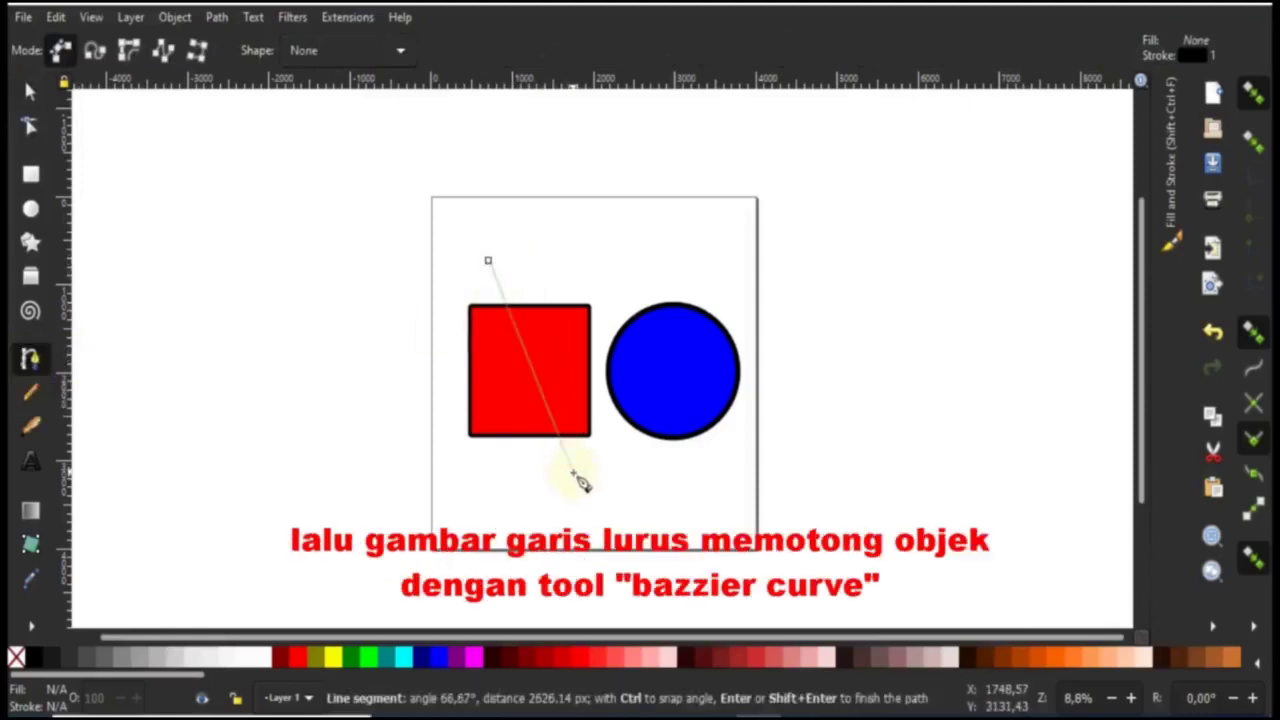
pyautogui.click(572, 472)
pyautogui.press('Return')
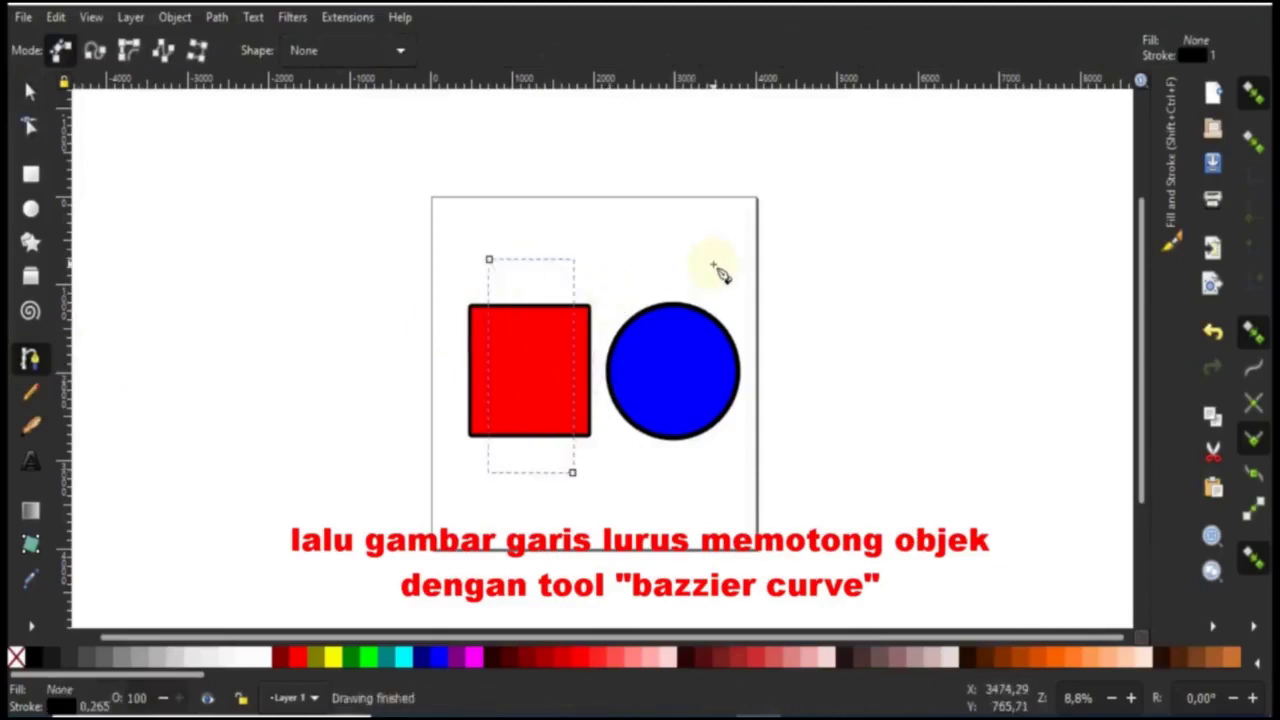
pyautogui.click(713, 264)
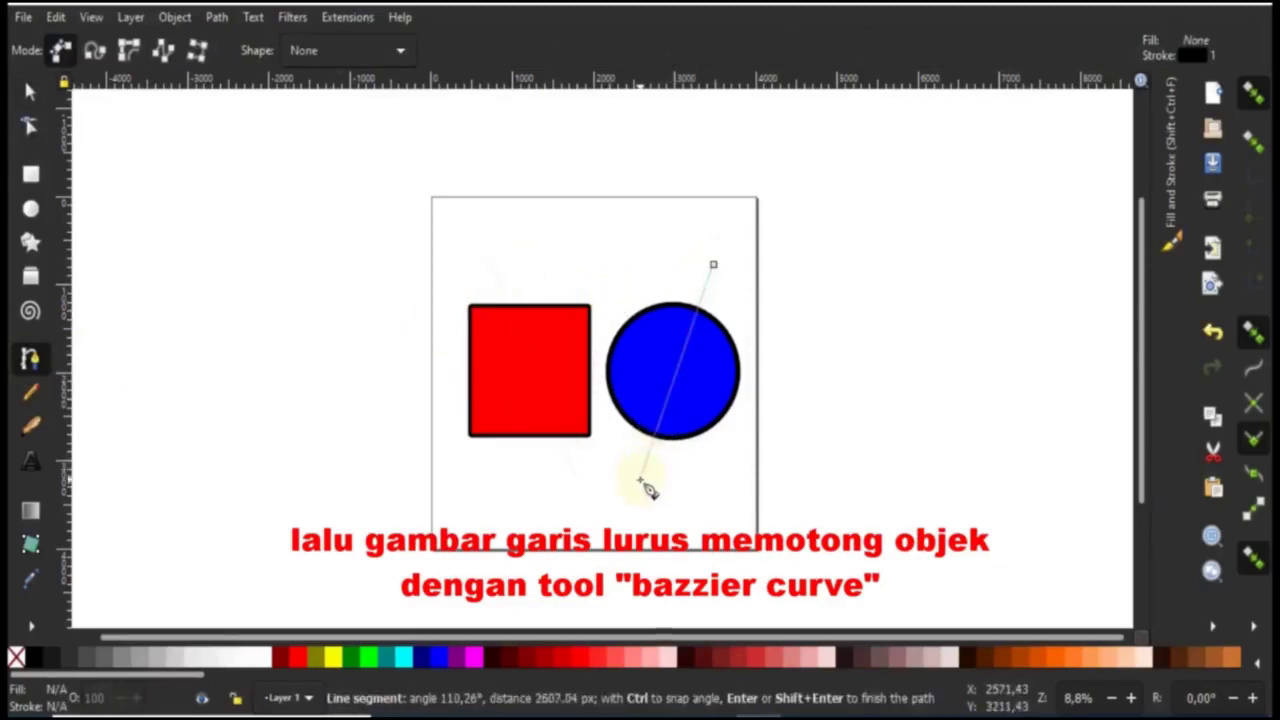
pyautogui.click(640, 479)
pyautogui.press('Return')
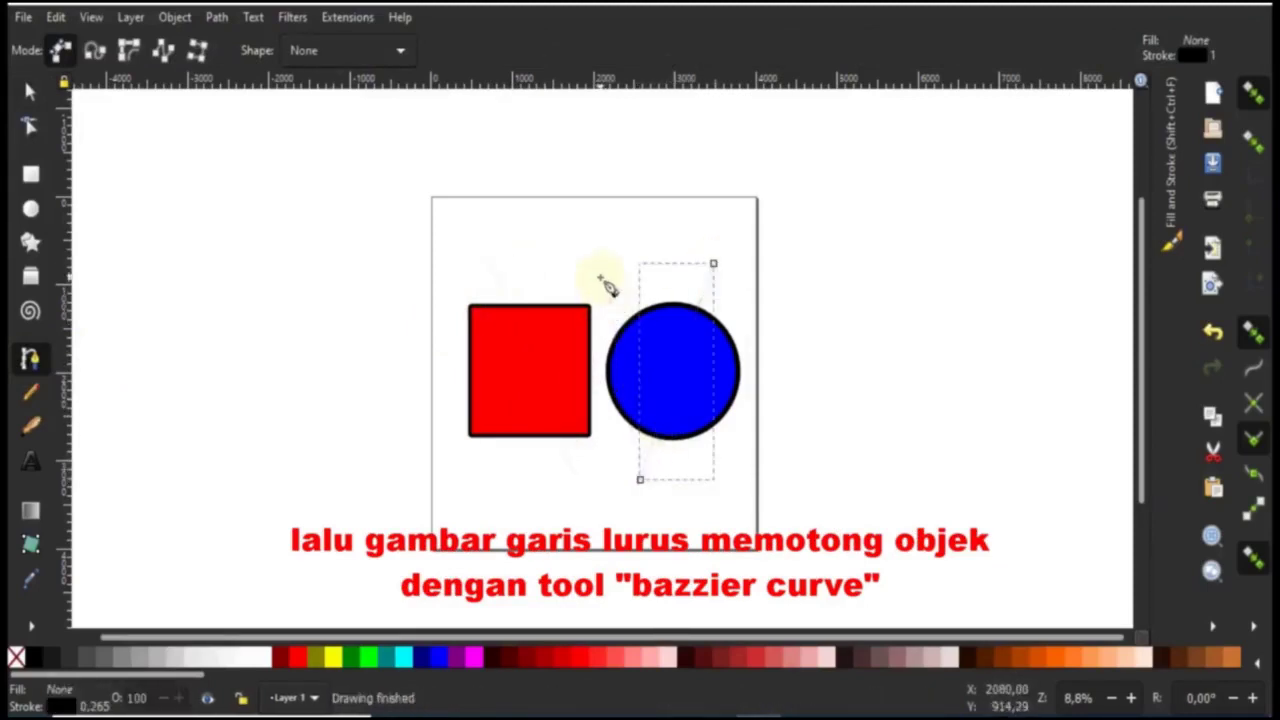
# Set the stroke width of both slanted lines to 20 px
pyautogui.click(30, 92)
pyautogui.keyDown('shift'); pyautogui.click(504, 294); pyautogui.keyUp('shift')
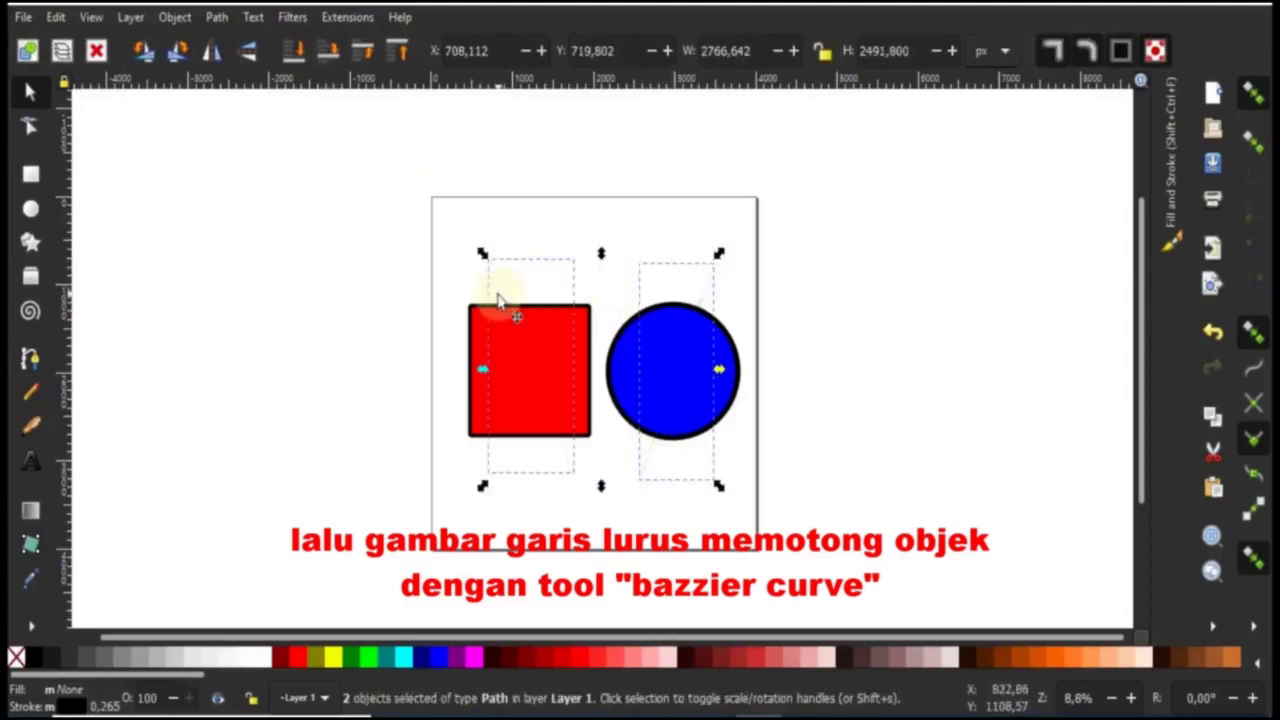
pyautogui.click(1168, 140)
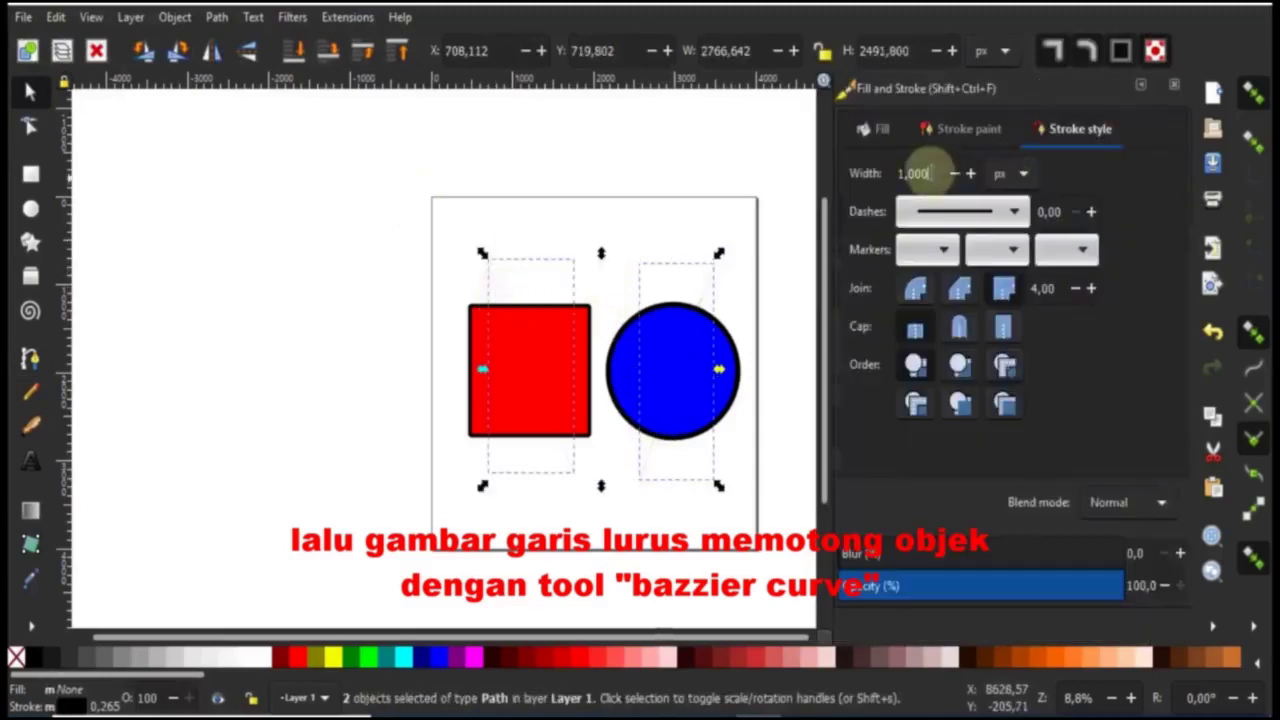
pyautogui.moveTo(922, 173); pyautogui.dragTo(868, 174)
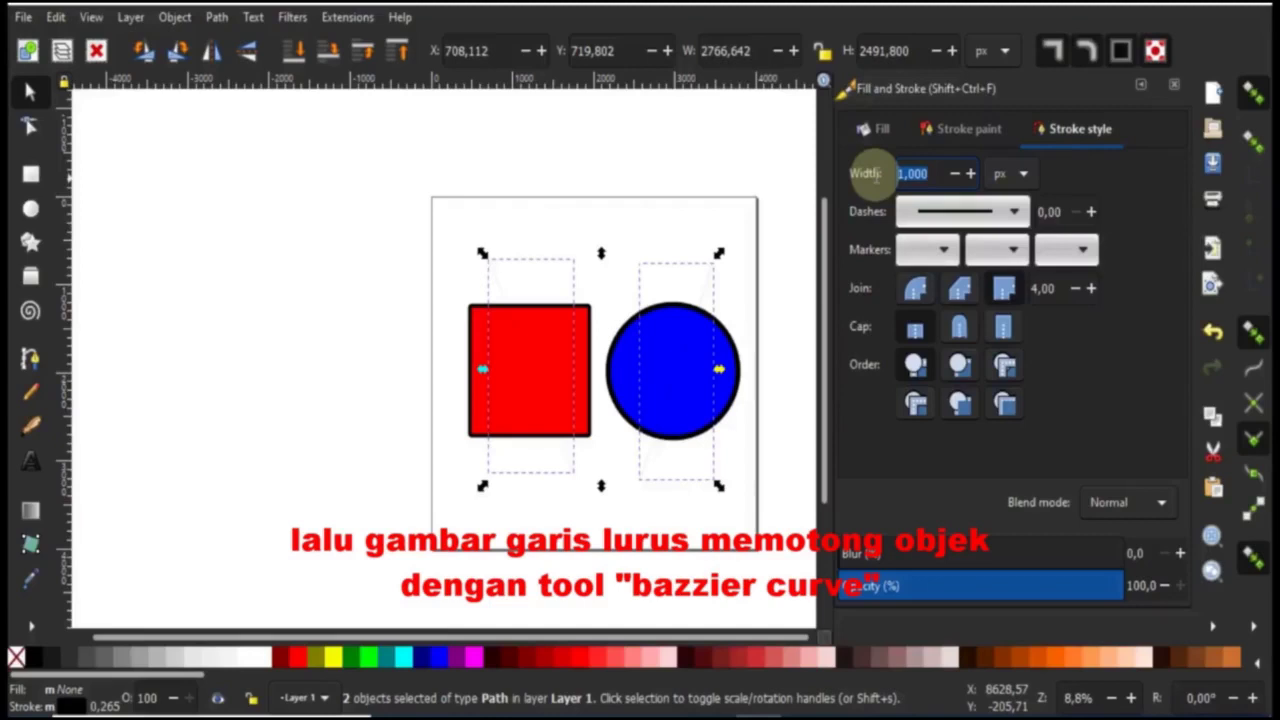
pyautogui.write('20')
pyautogui.press('Return')
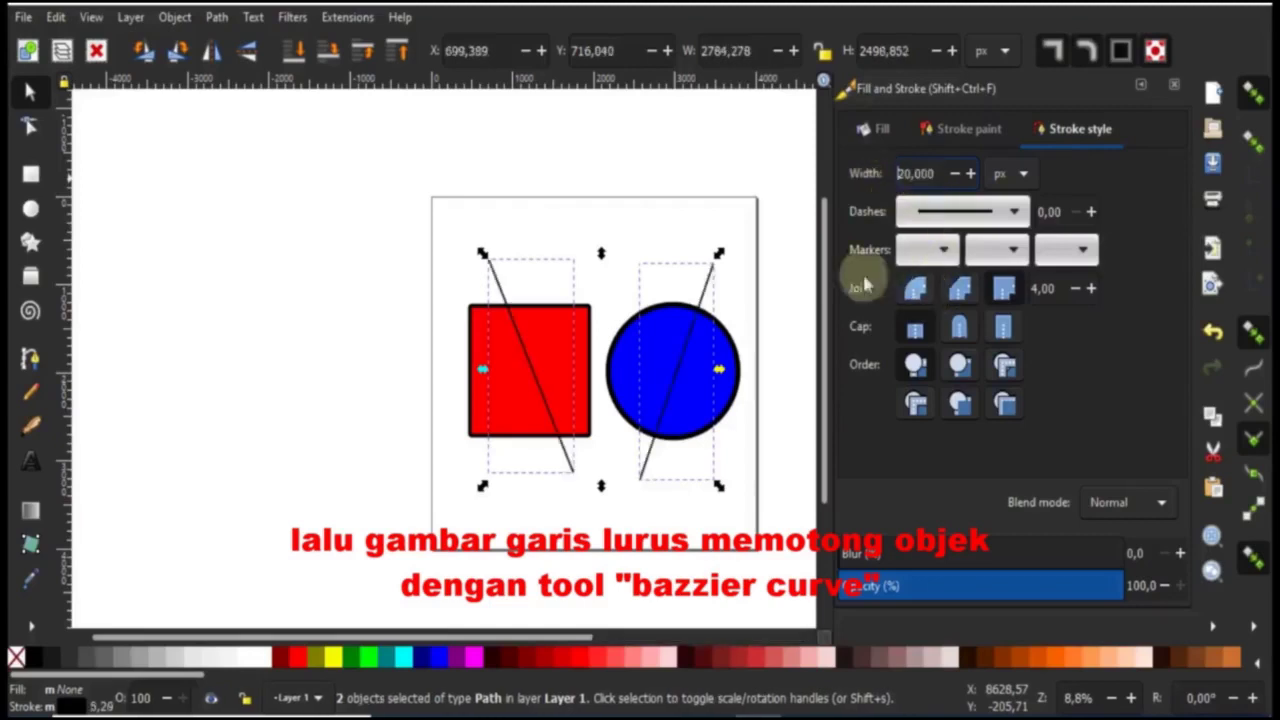
pyautogui.click(1141, 85)
pyautogui.click(565, 220)
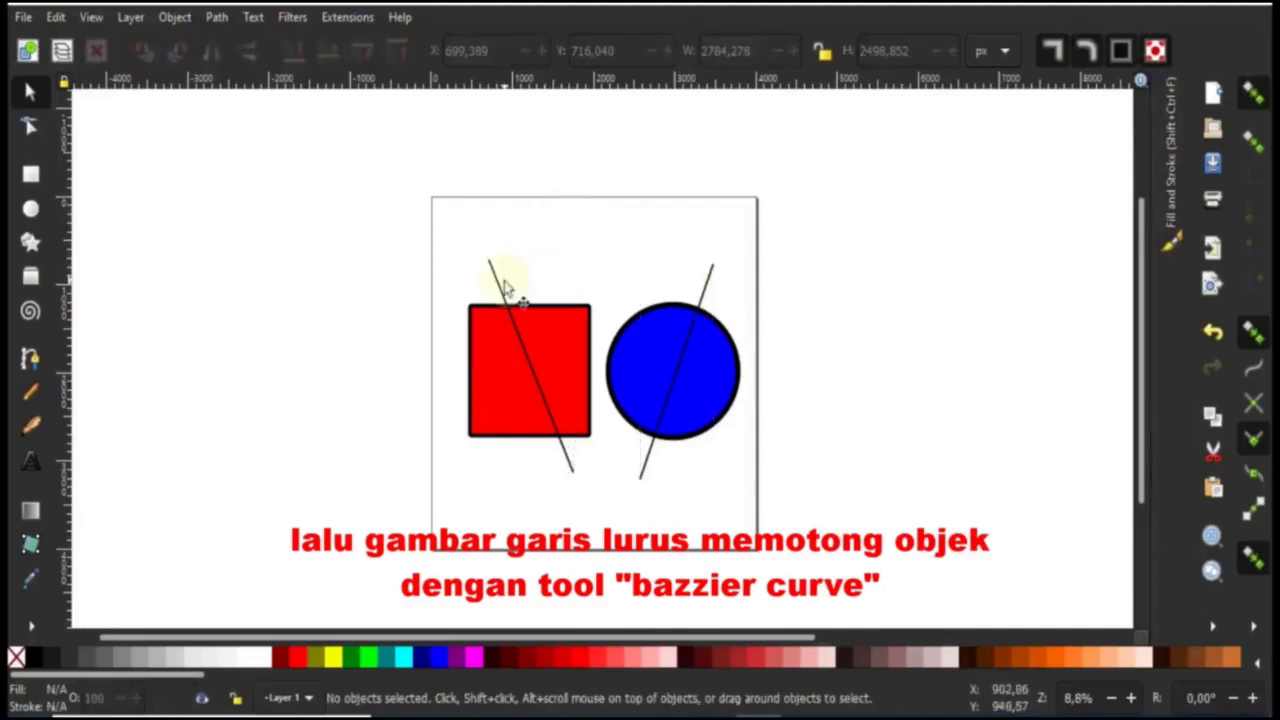
# Cut the red square's outline along its slanted line with the Cut Path operation
pyautogui.click(505, 287)
pyautogui.keyDown('shift'); pyautogui.click(550, 330); pyautogui.keyUp('shift')
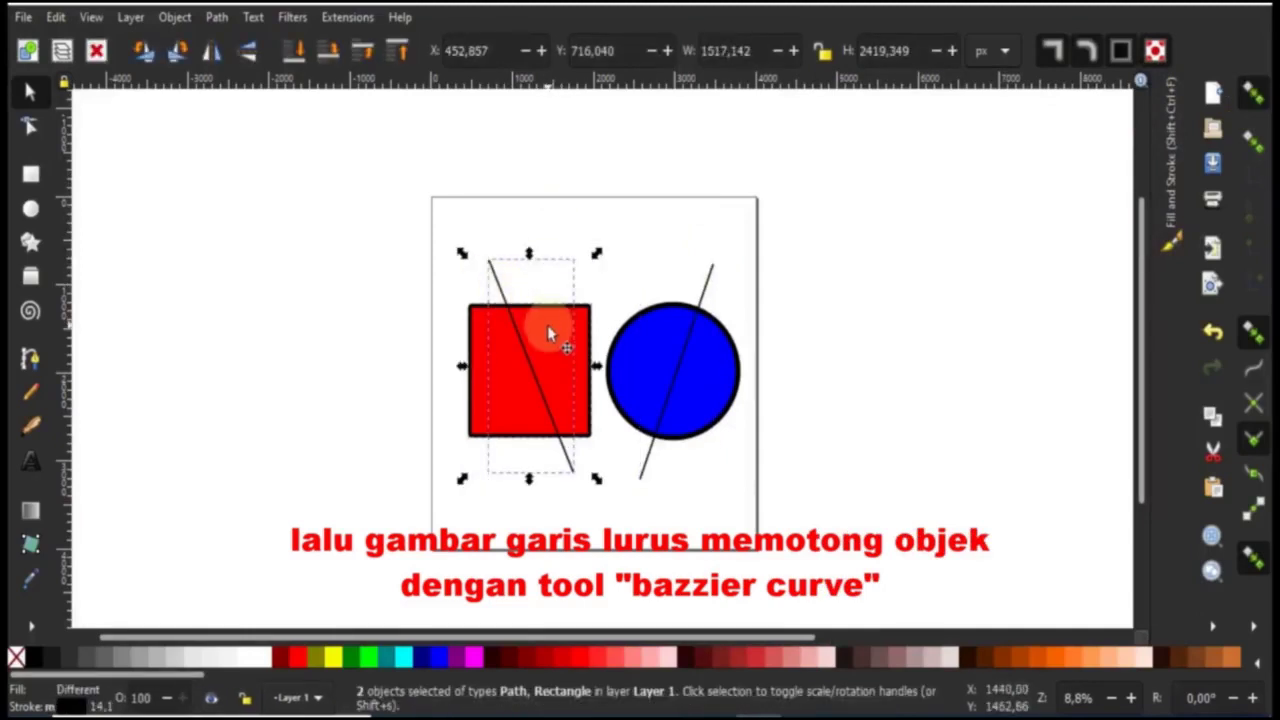
pyautogui.click(224, 18)
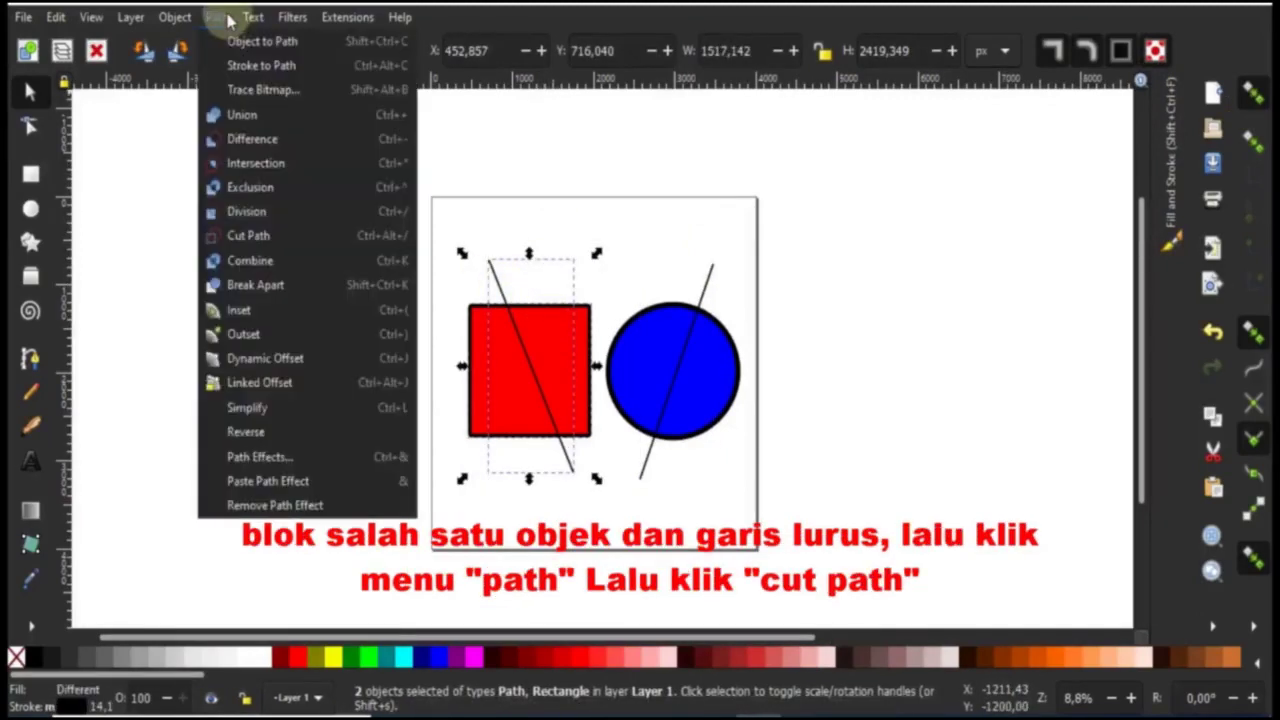
pyautogui.click(298, 242)
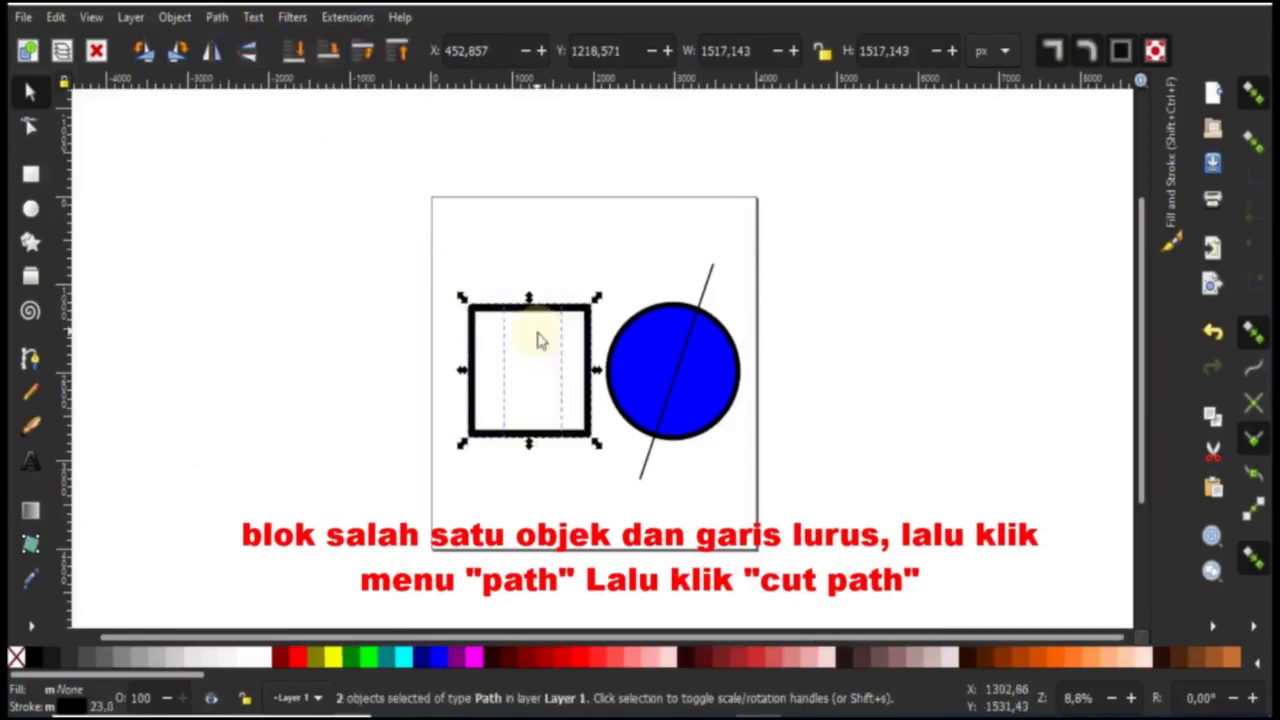
pyautogui.click(490, 370)
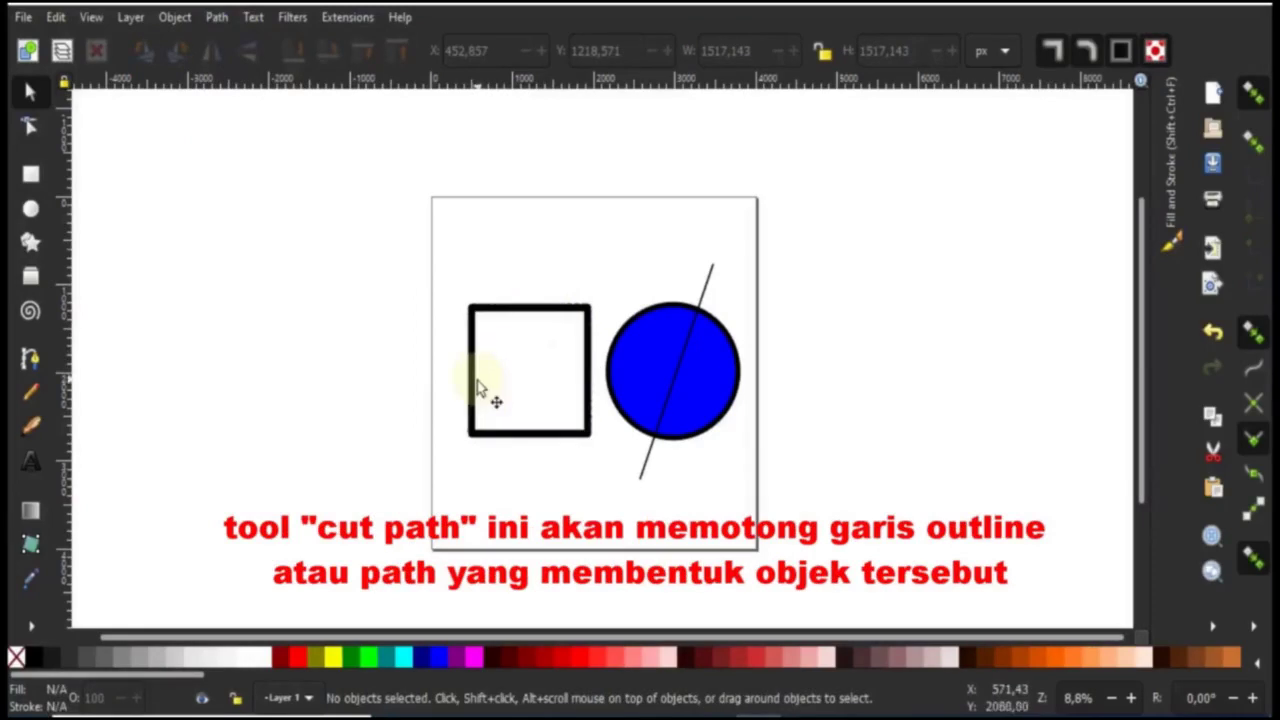
# Move the cut outline's left piece to about X 201 px, Y 1767 px, and fill it with red
pyautogui.moveTo(478, 388); pyautogui.dragTo(455, 432)
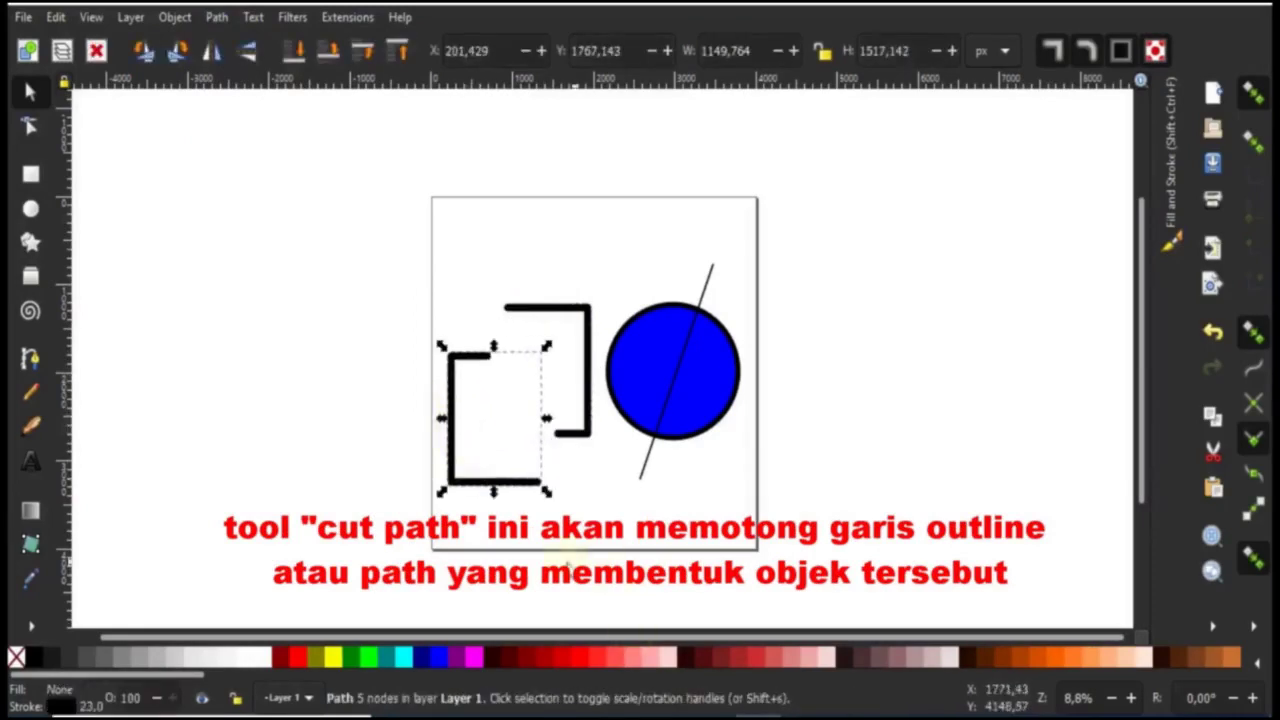
pyautogui.click(298, 657)
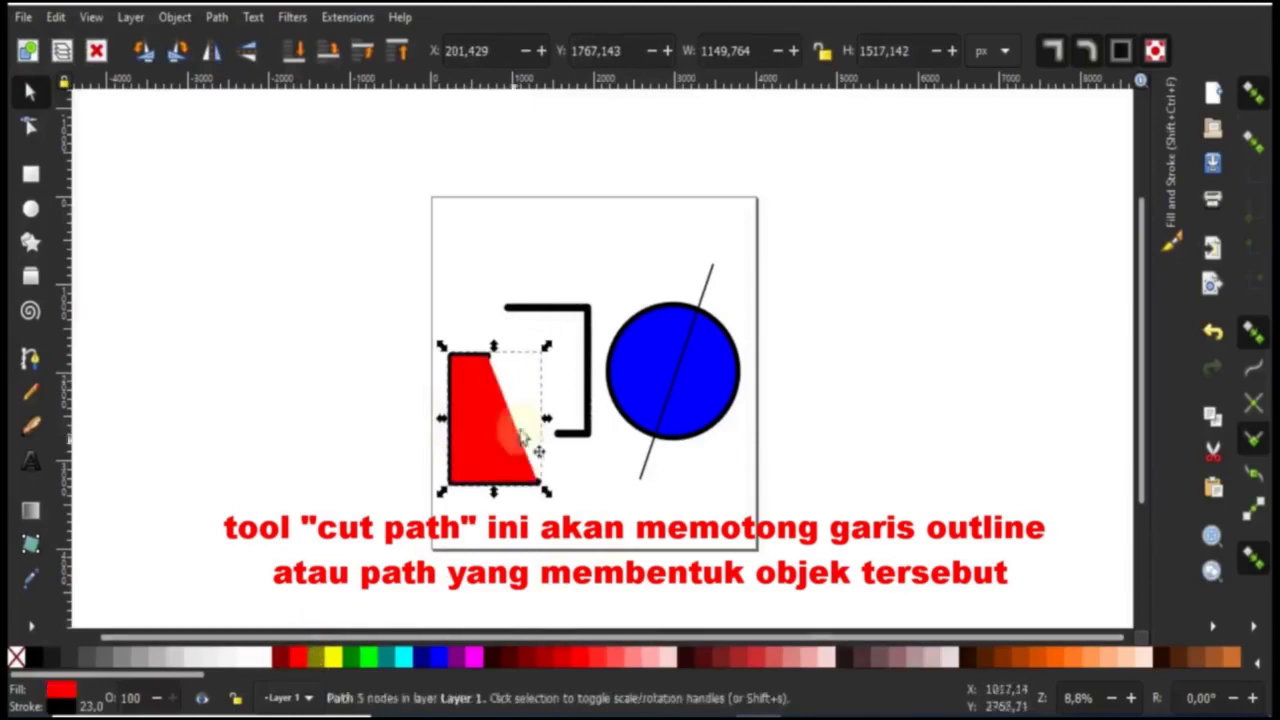
# Fill the right piece of the cut square outline with Fuchsia (#FF00FF)
pyautogui.click(588, 400)
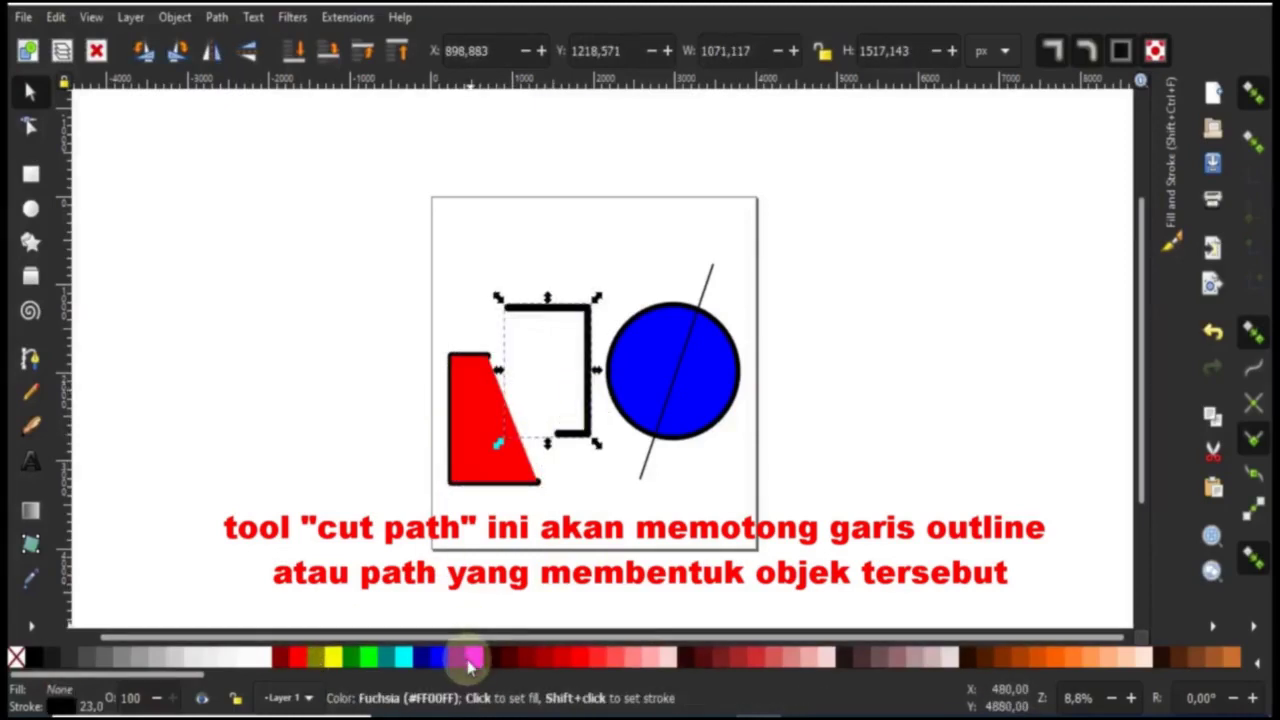
pyautogui.click(471, 657)
pyautogui.click(724, 497)
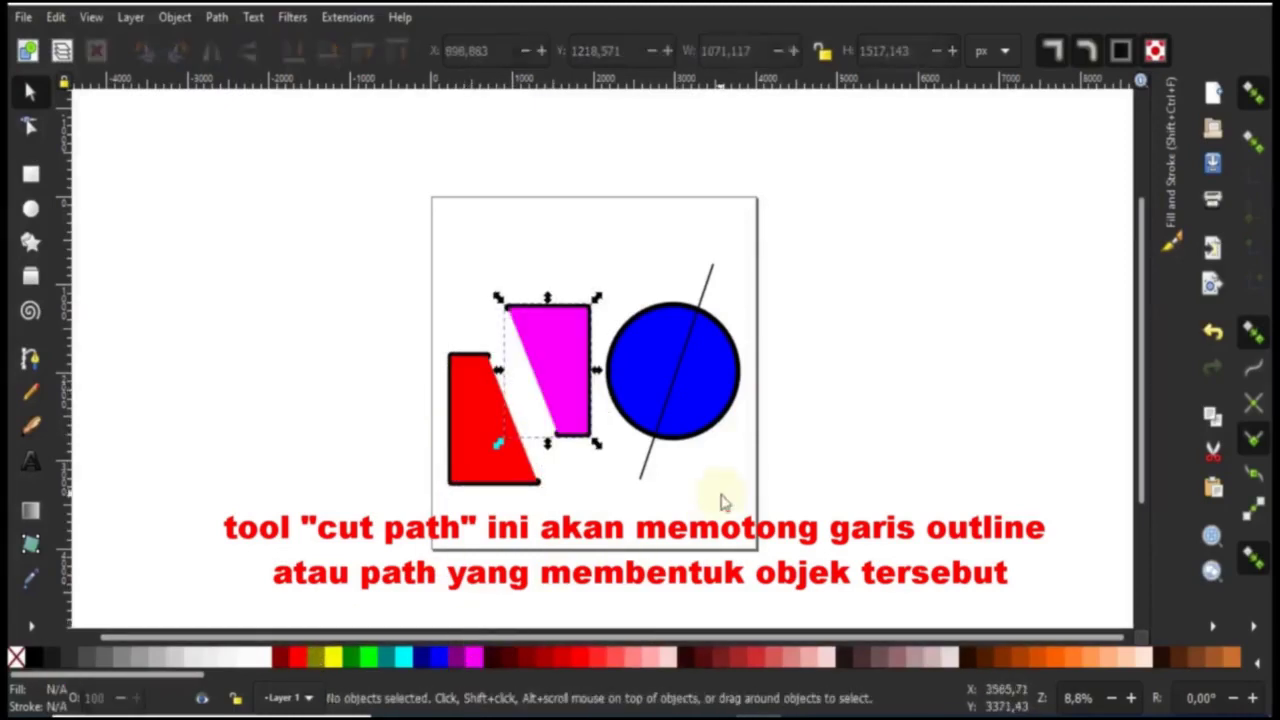
# Cut the blue circle's outline along its slanted line with the Cut Path operation
pyautogui.click(684, 362)
pyautogui.keyDown('shift'); pyautogui.click(690, 318); pyautogui.keyUp('shift')
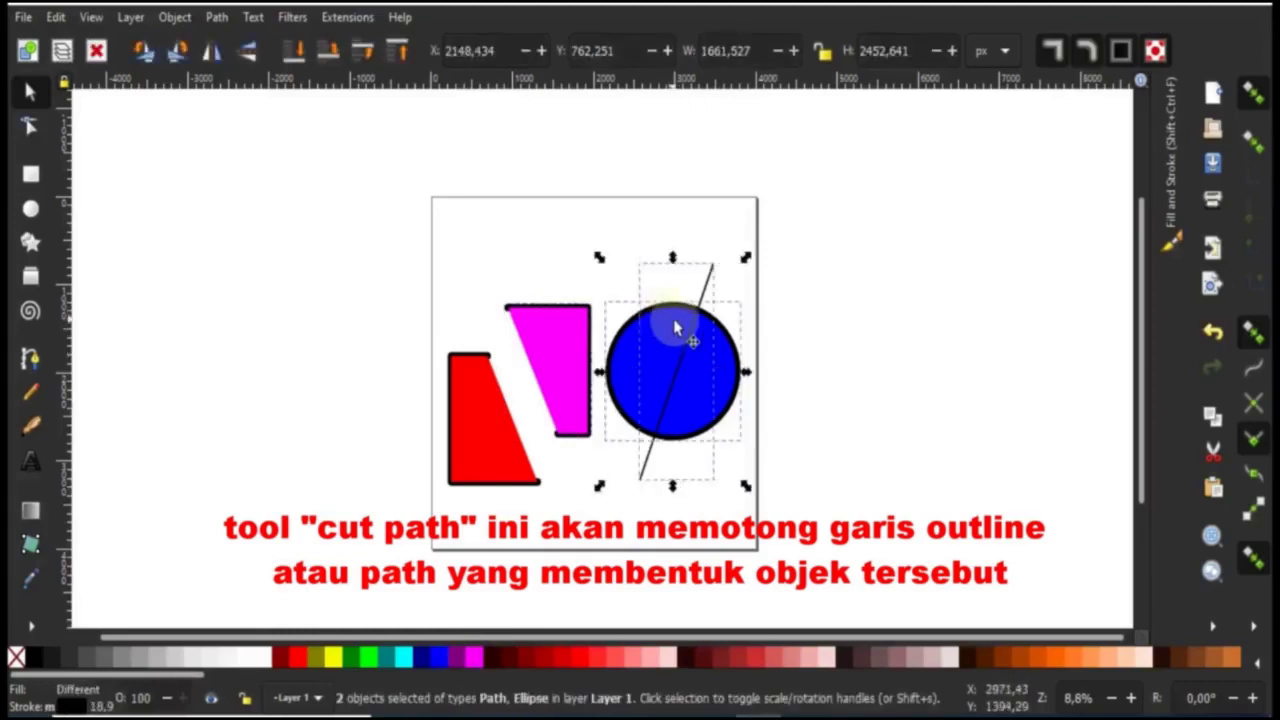
pyautogui.click(217, 17)
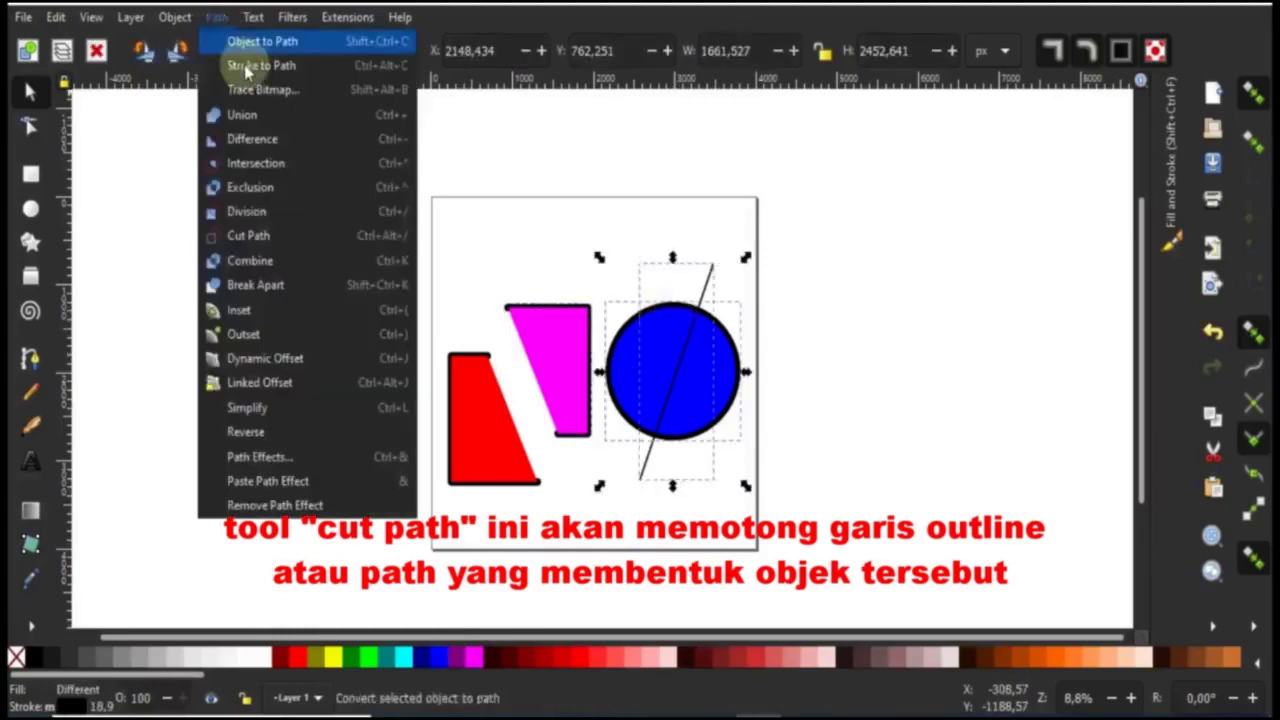
pyautogui.click(248, 235)
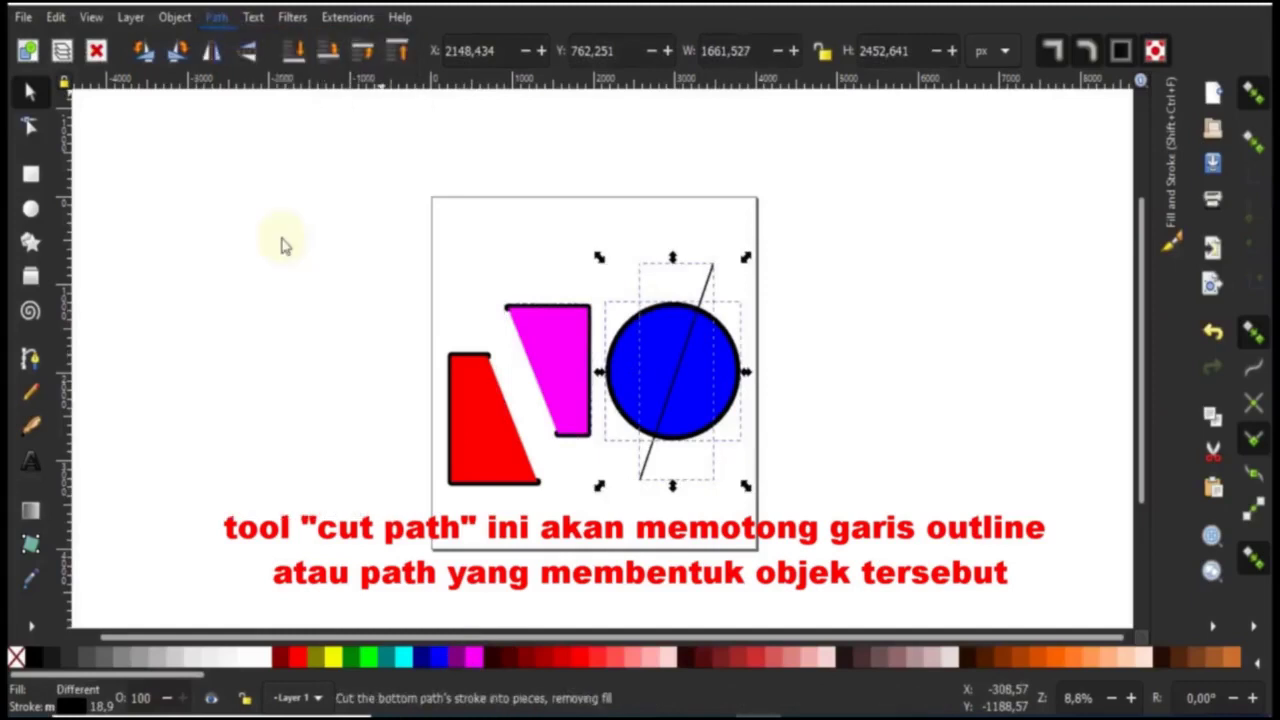
pyautogui.click(710, 450)
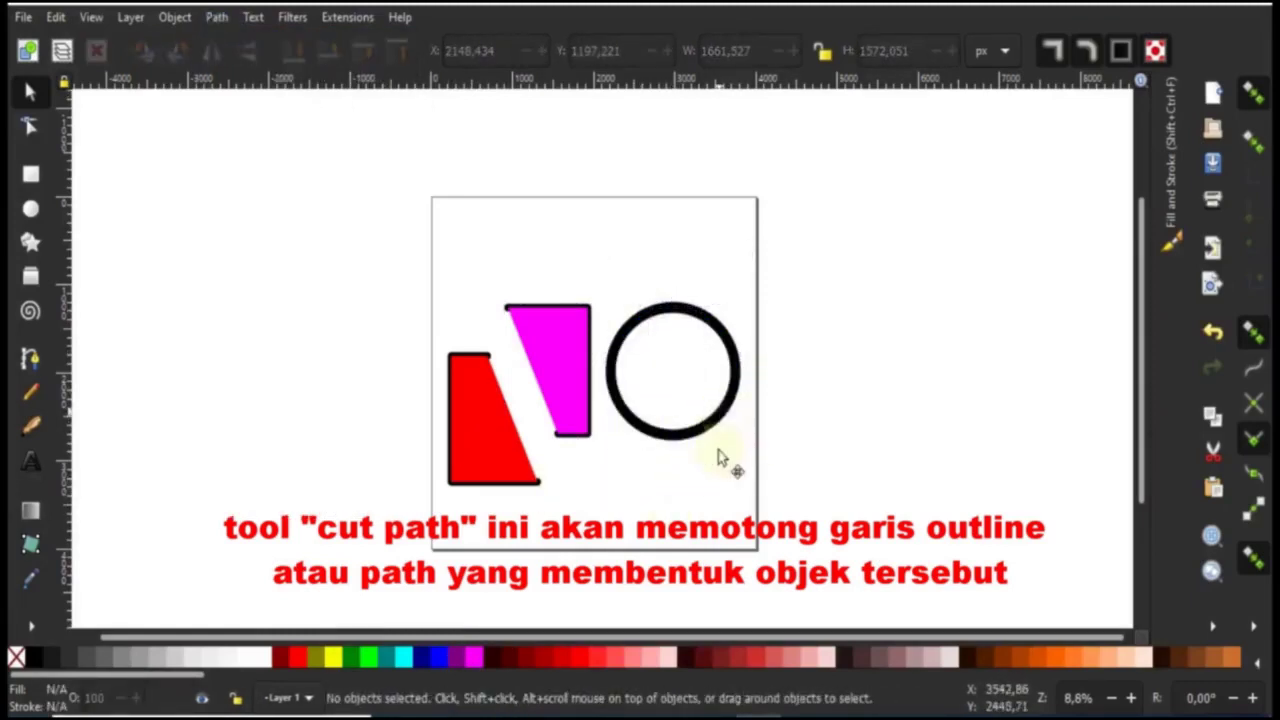
# Move the cut circle's right arc down to about X 2752 px, Y 1938 px, and fill it with Purple (#800080)
pyautogui.moveTo(720, 425); pyautogui.dragTo(724, 488)
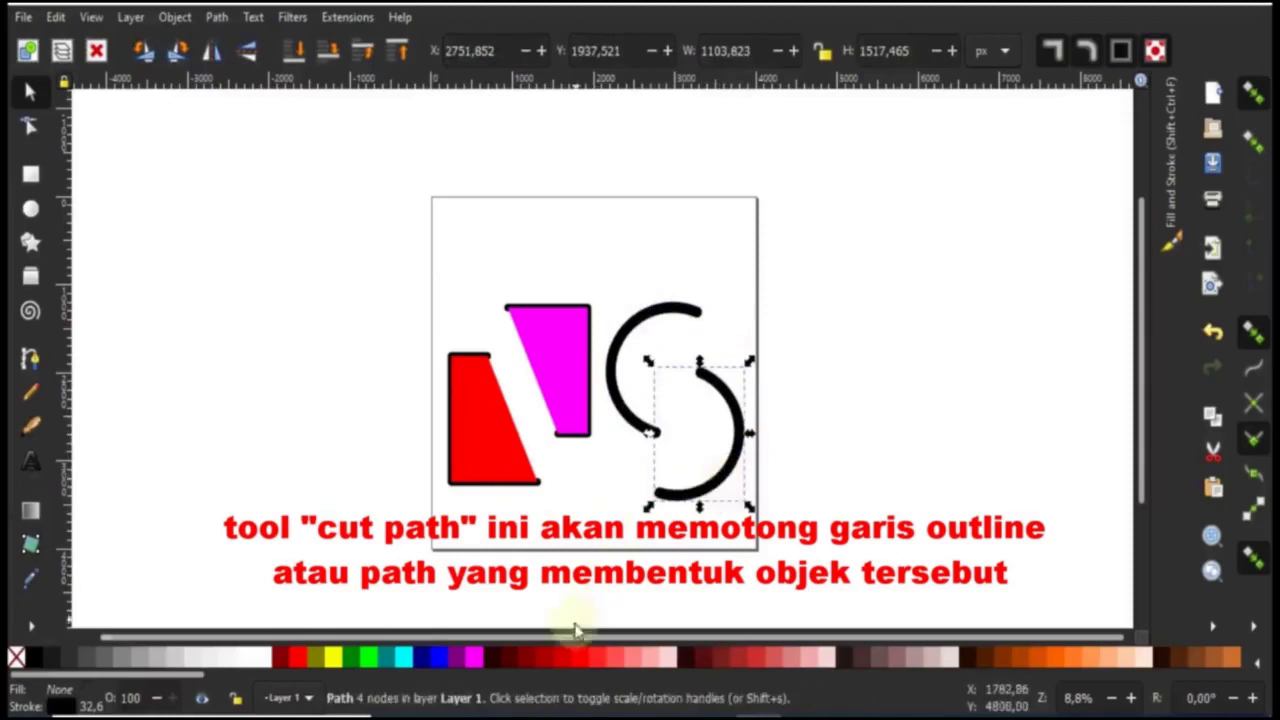
pyautogui.click(459, 659)
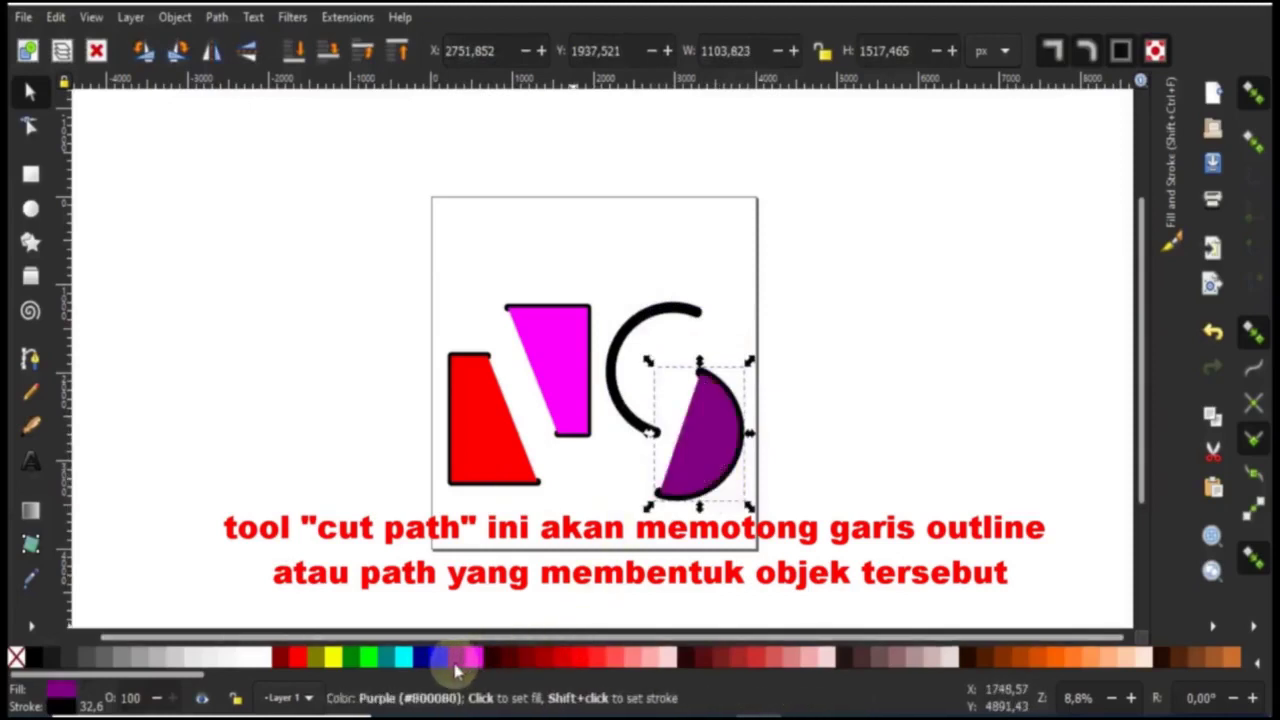
# Fill the left arc of the cut circle with Aqua (#00FFFF)
pyautogui.click(637, 320)
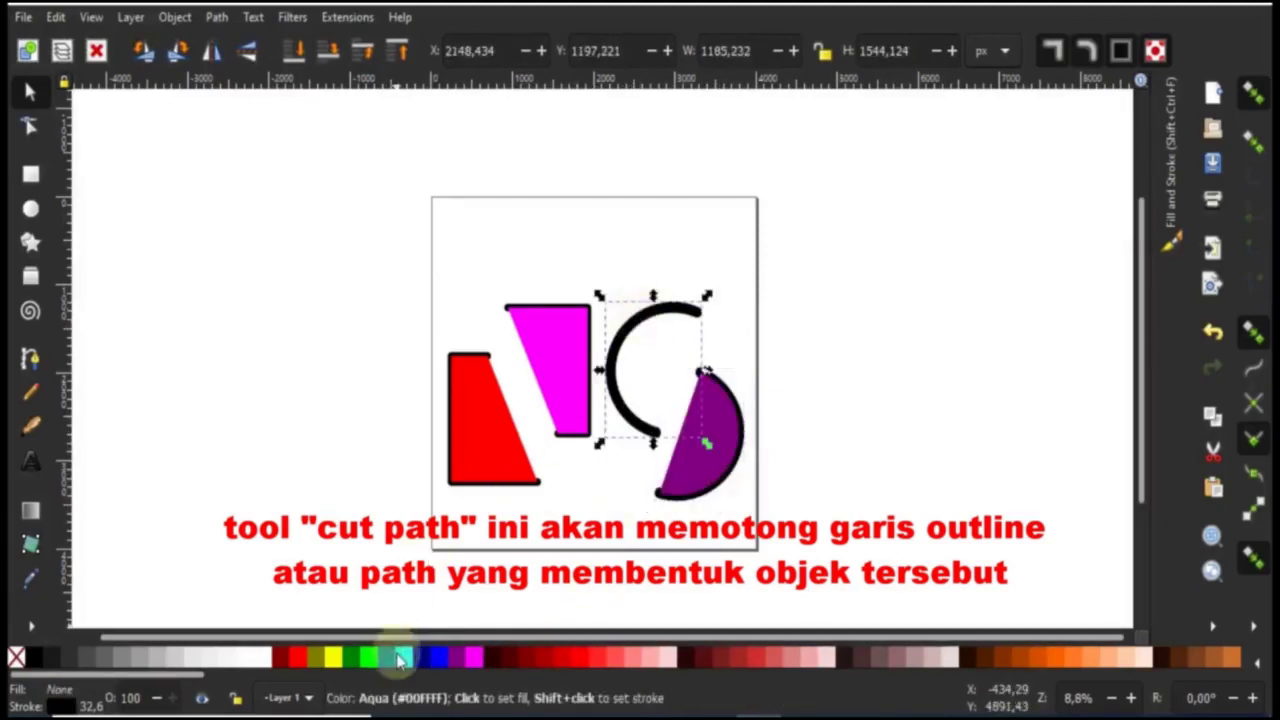
pyautogui.click(402, 657)
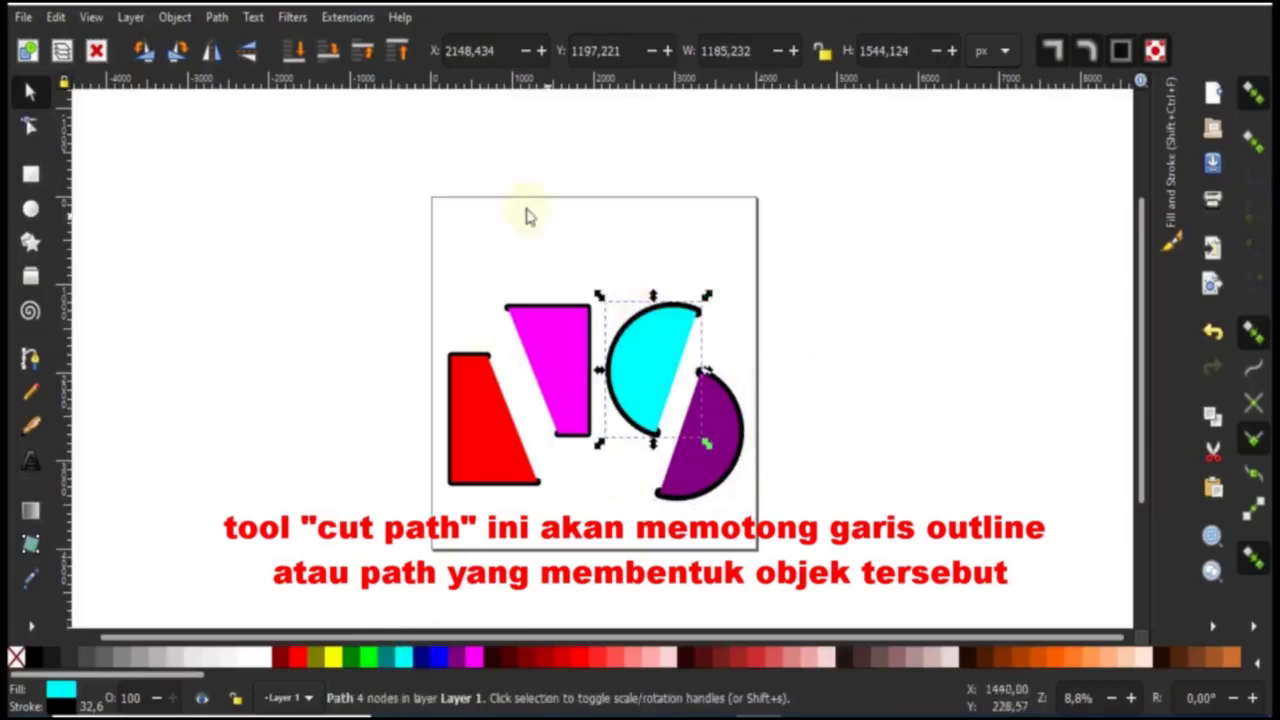
pyautogui.click(586, 243)
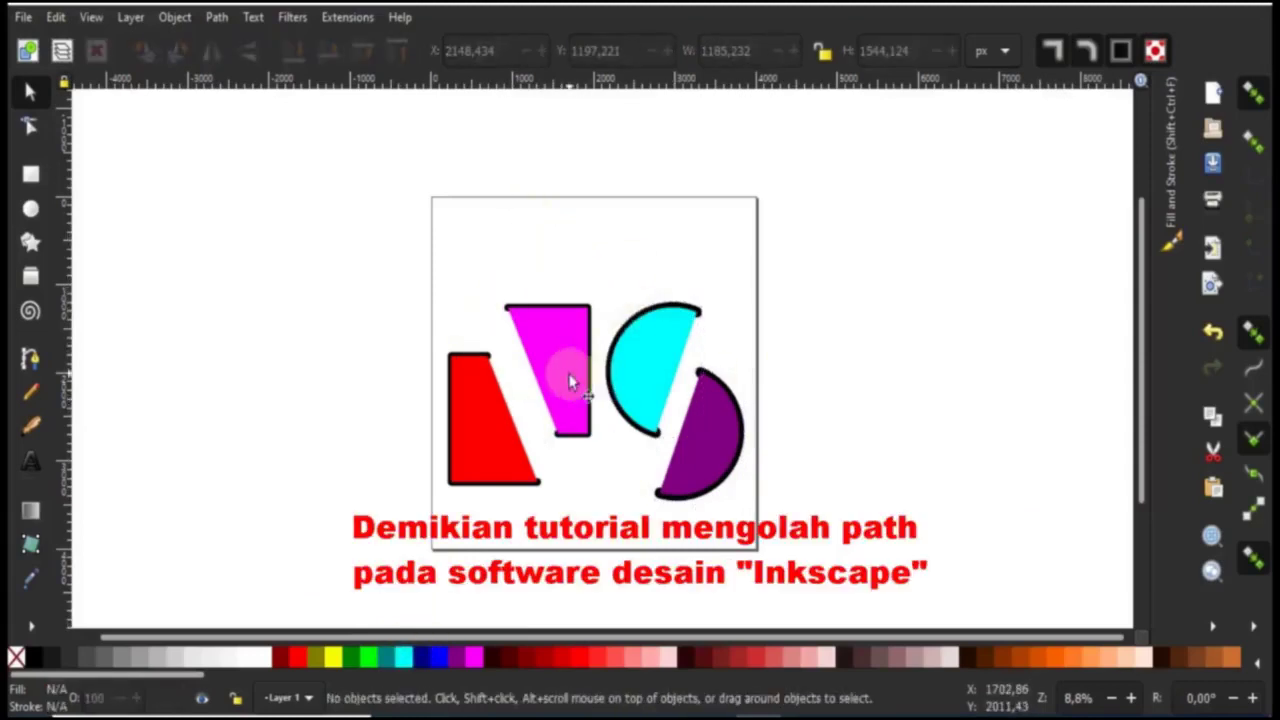
pyautogui.click(489, 435)
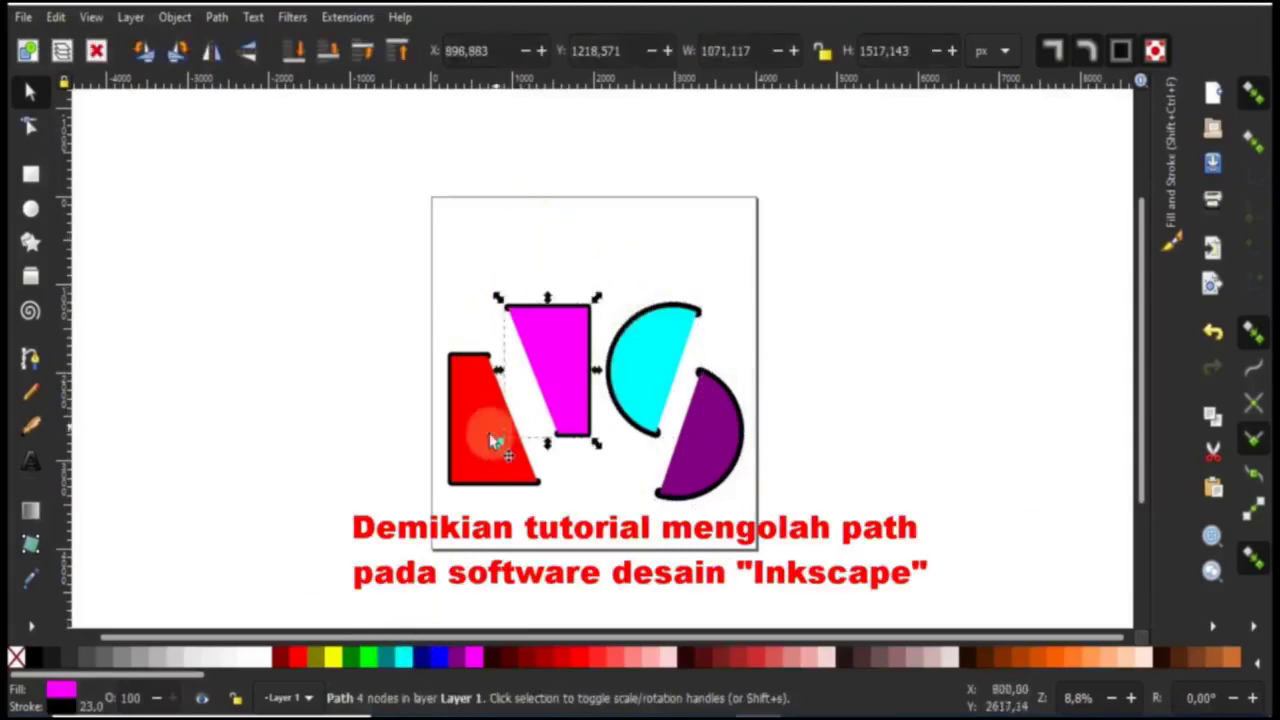
pyautogui.click(650, 390)
pyautogui.click(725, 442)
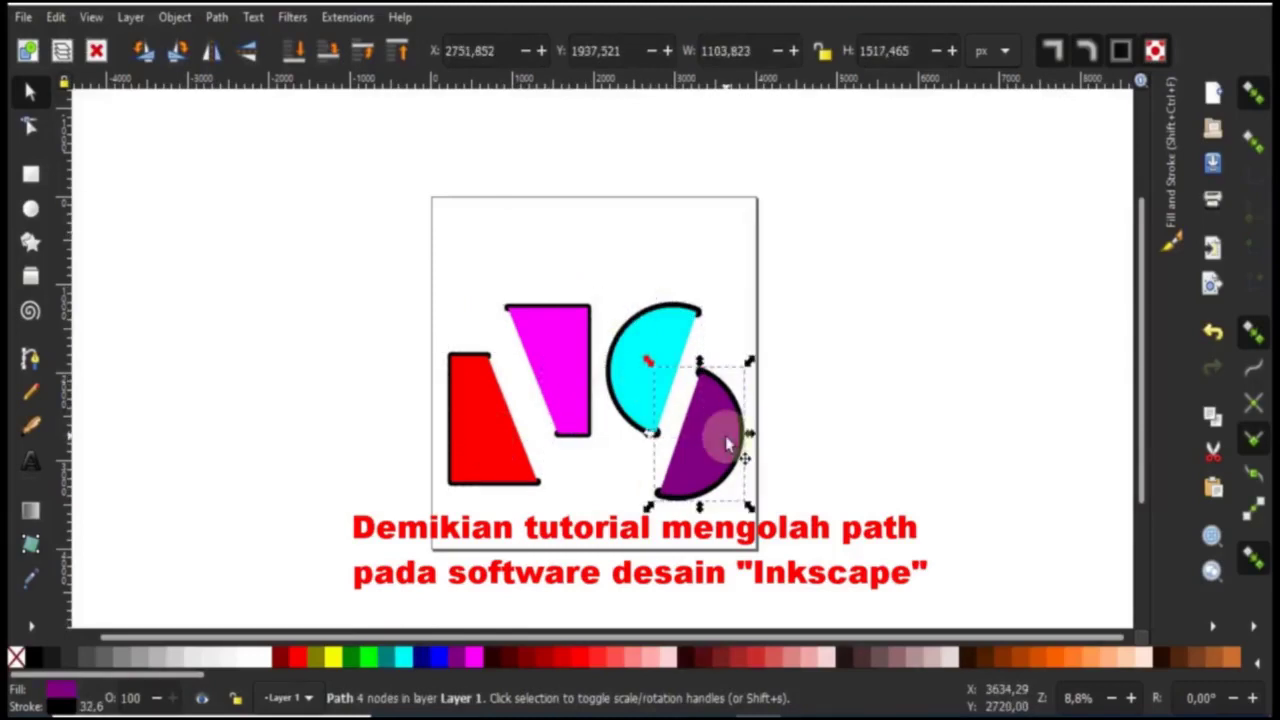
pyautogui.click(835, 512)
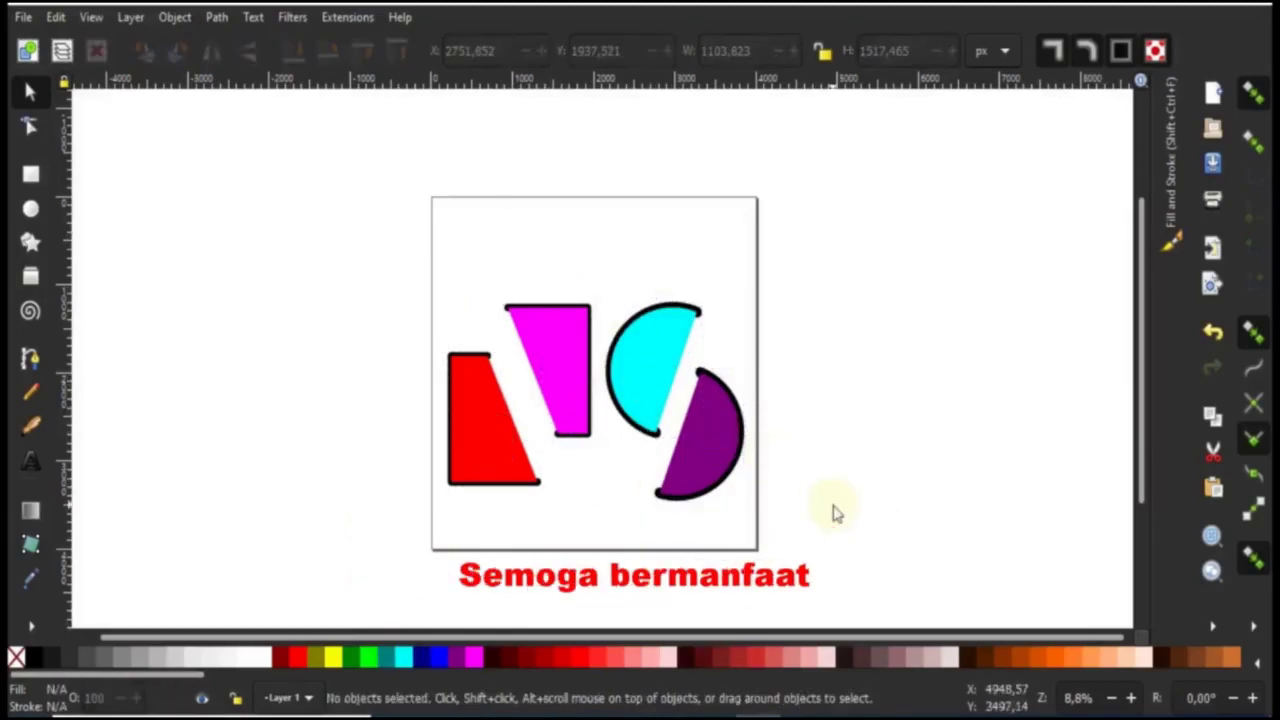
pyautogui.moveTo(350, 255); pyautogui.dragTo(856, 565)
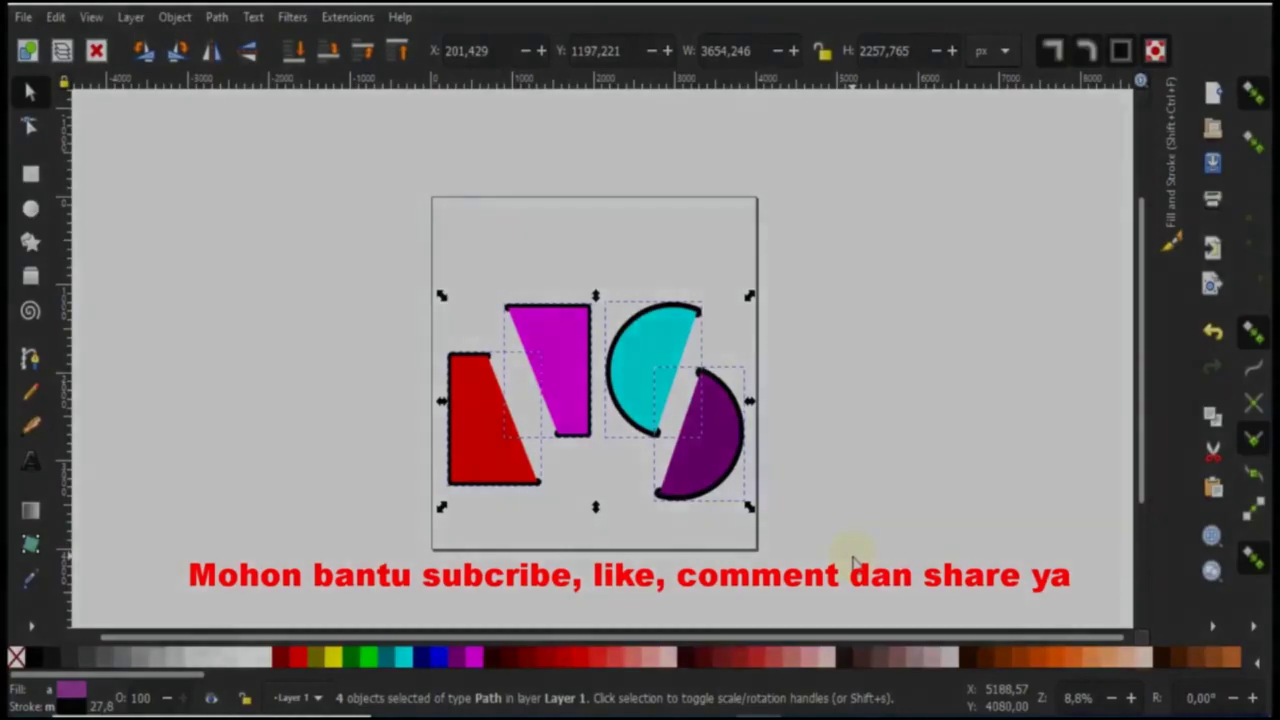
pyautogui.click(853, 562)
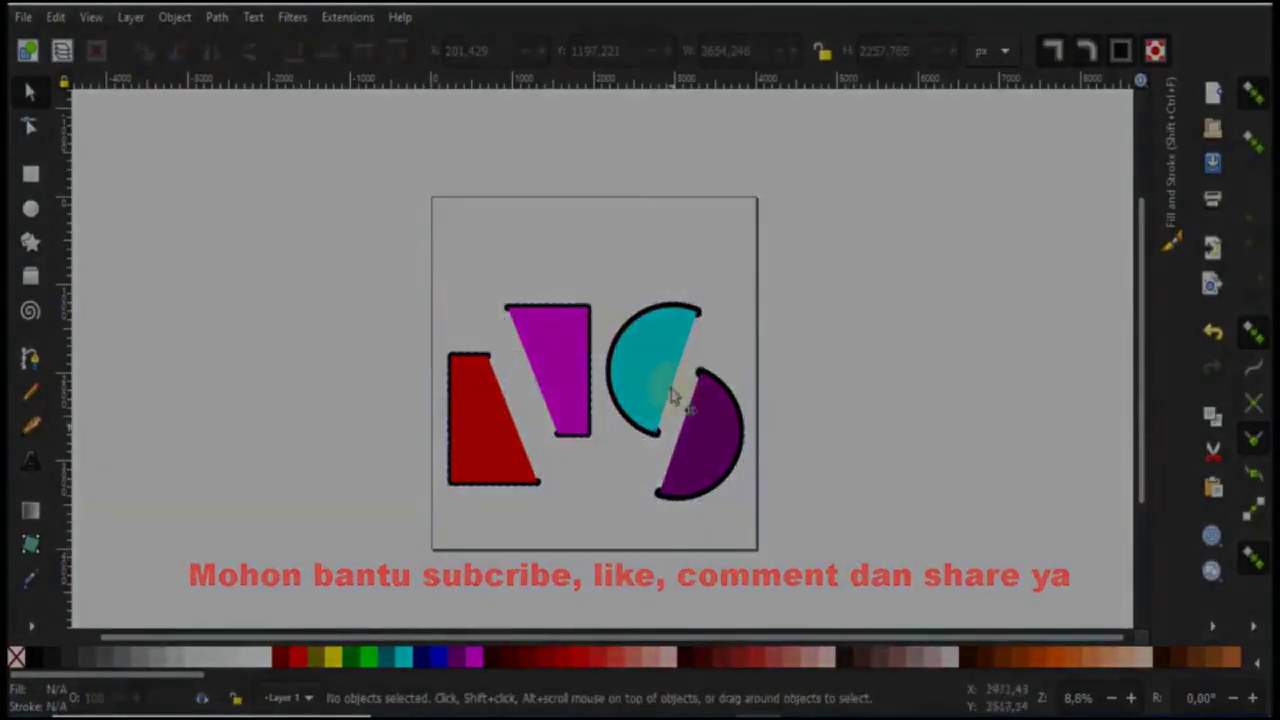